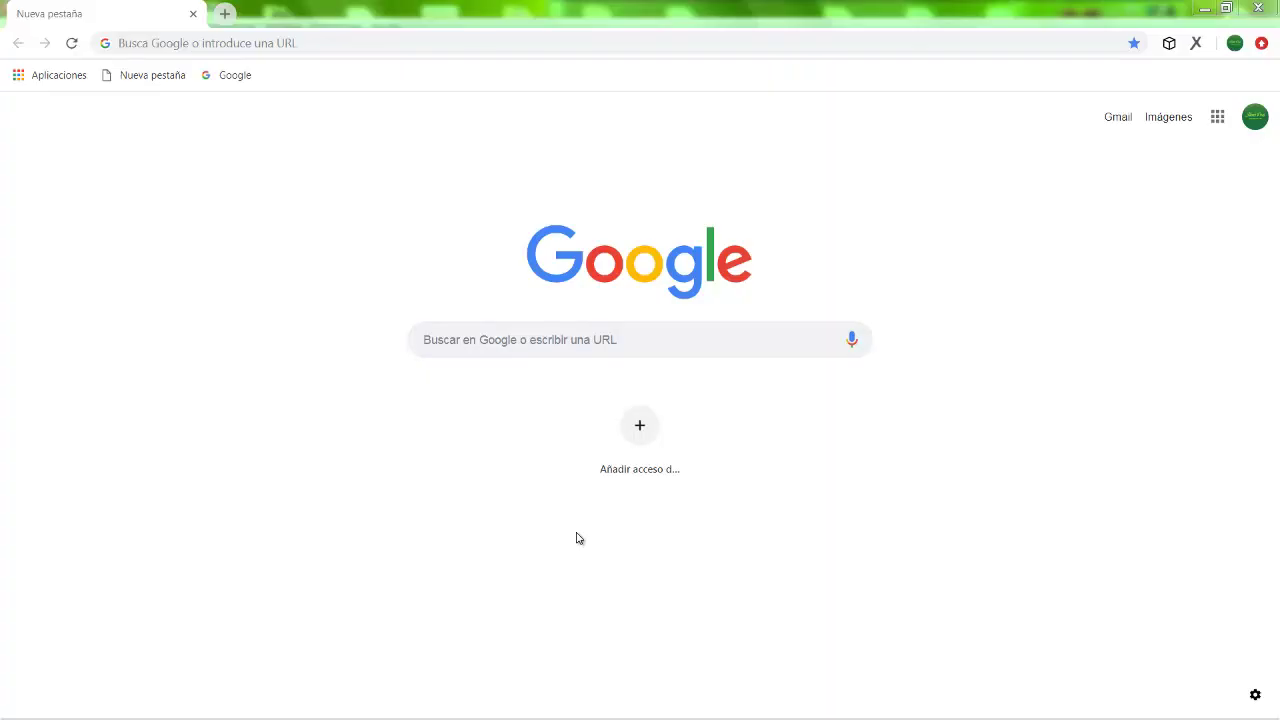
Run a Google search for 'CURA'.
left_click(550, 354)
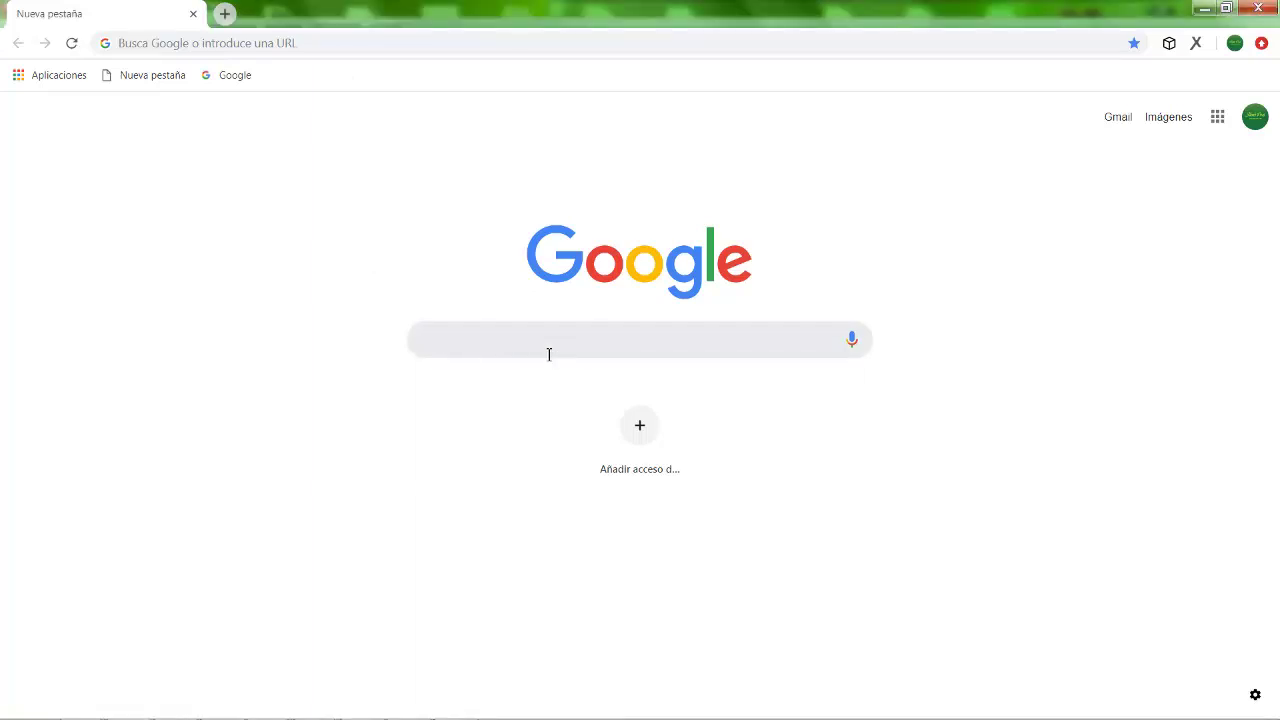
type("CURA")
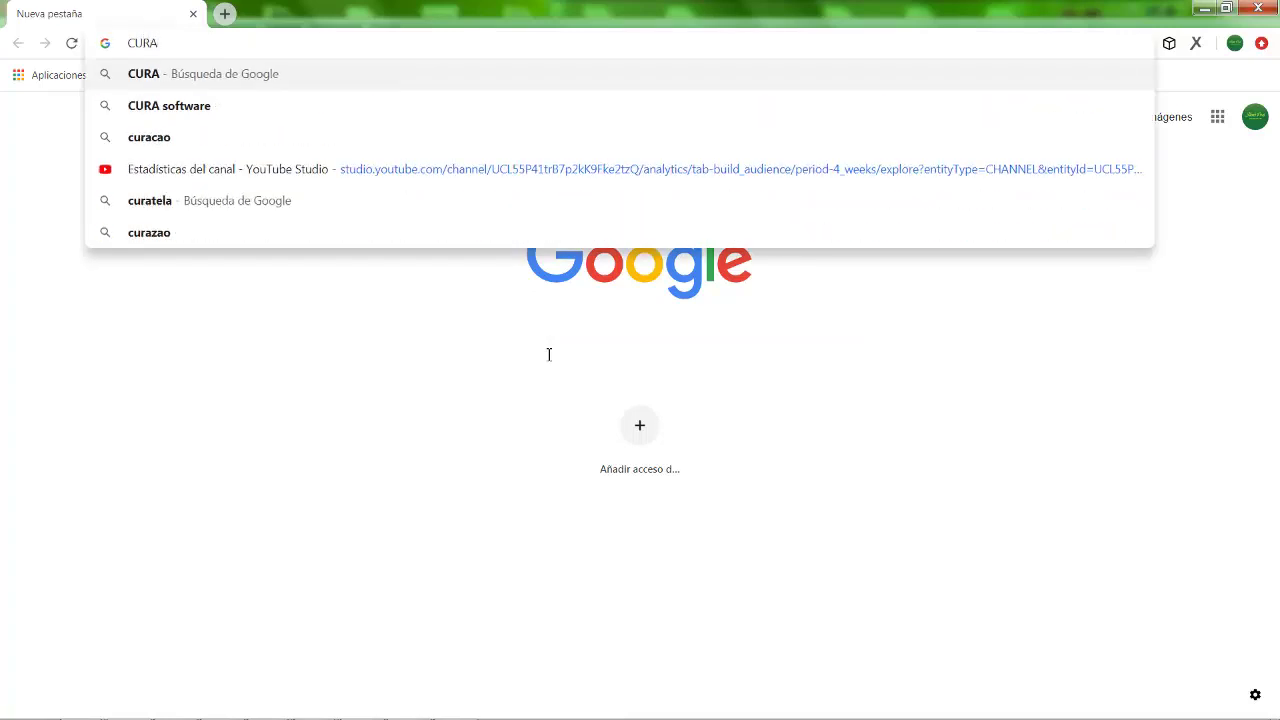
key("Return")
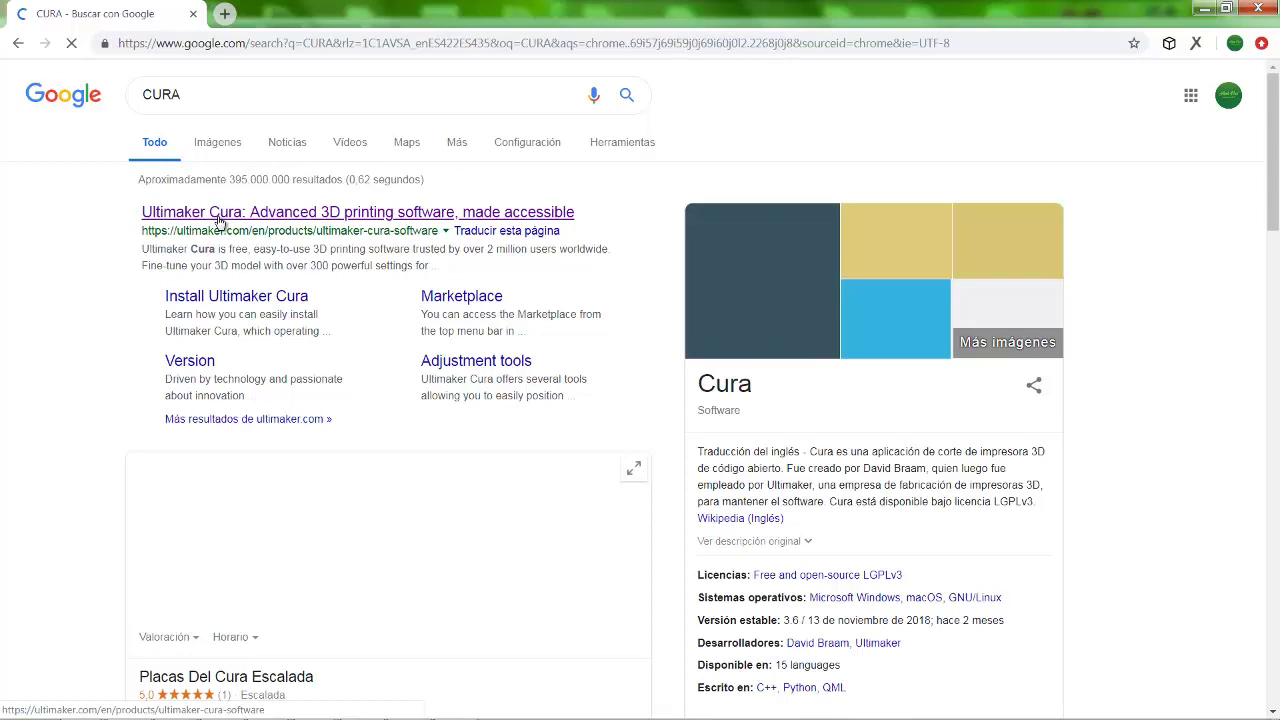
Open the Ultimaker Cura software page from the search results.
left_click(268, 214)
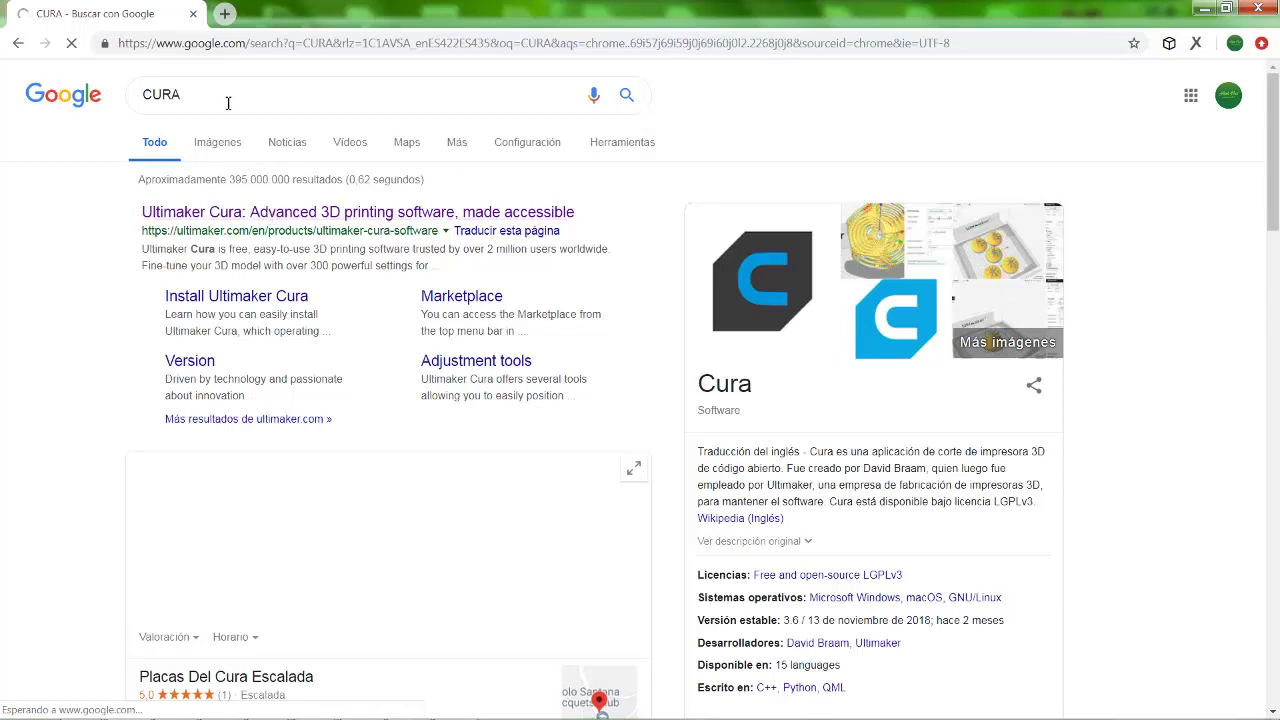
left_click(258, 215)
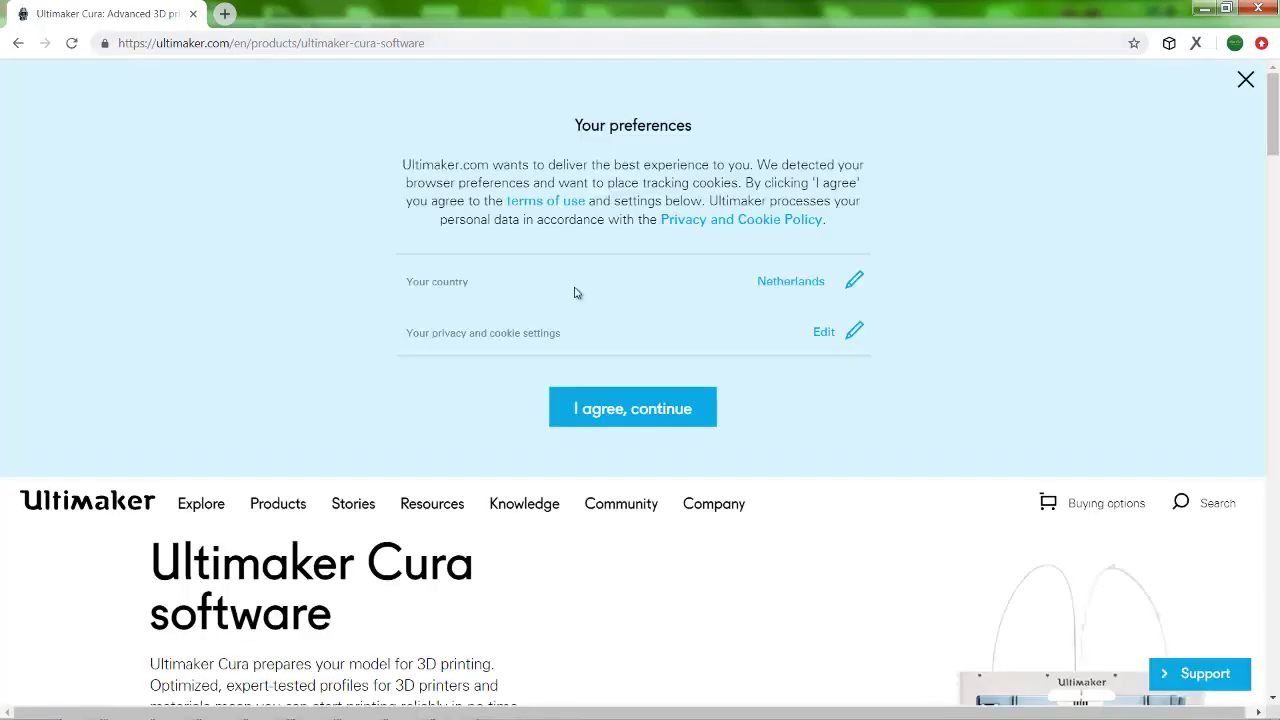
left_click(378, 46)
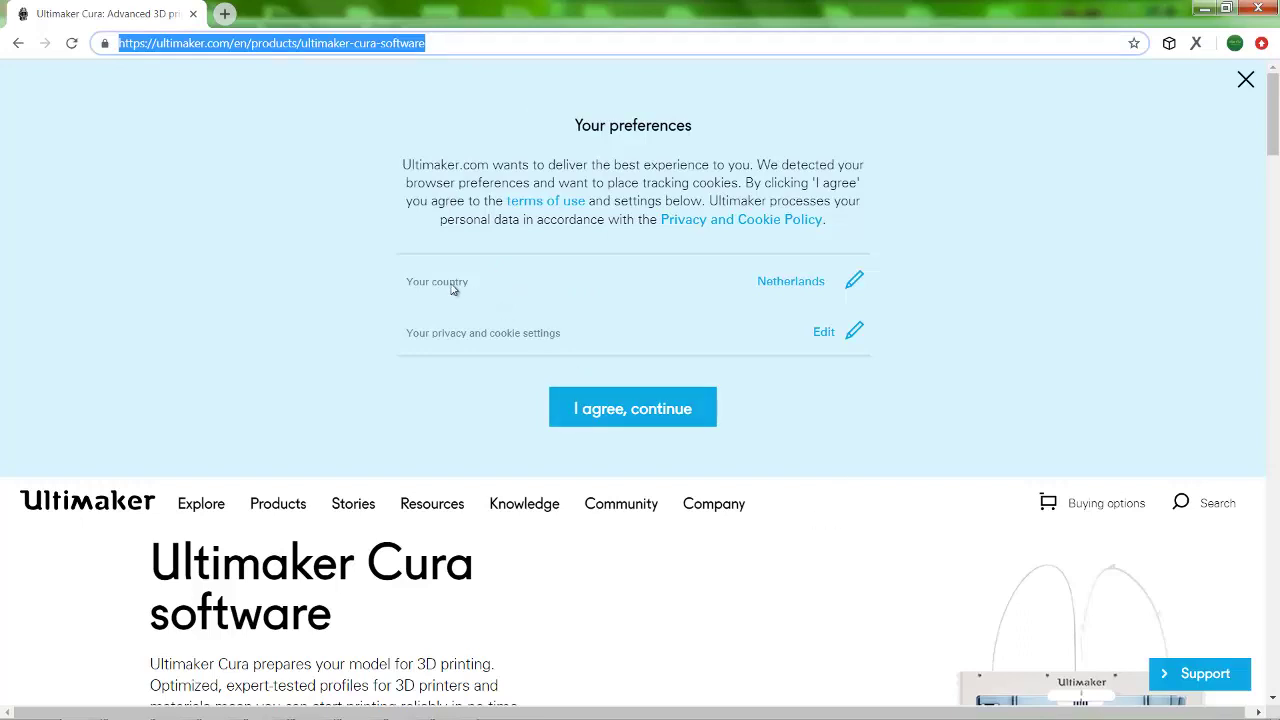
Change the cookie-preferences country to Spain and agree to continue.
left_click(824, 287)
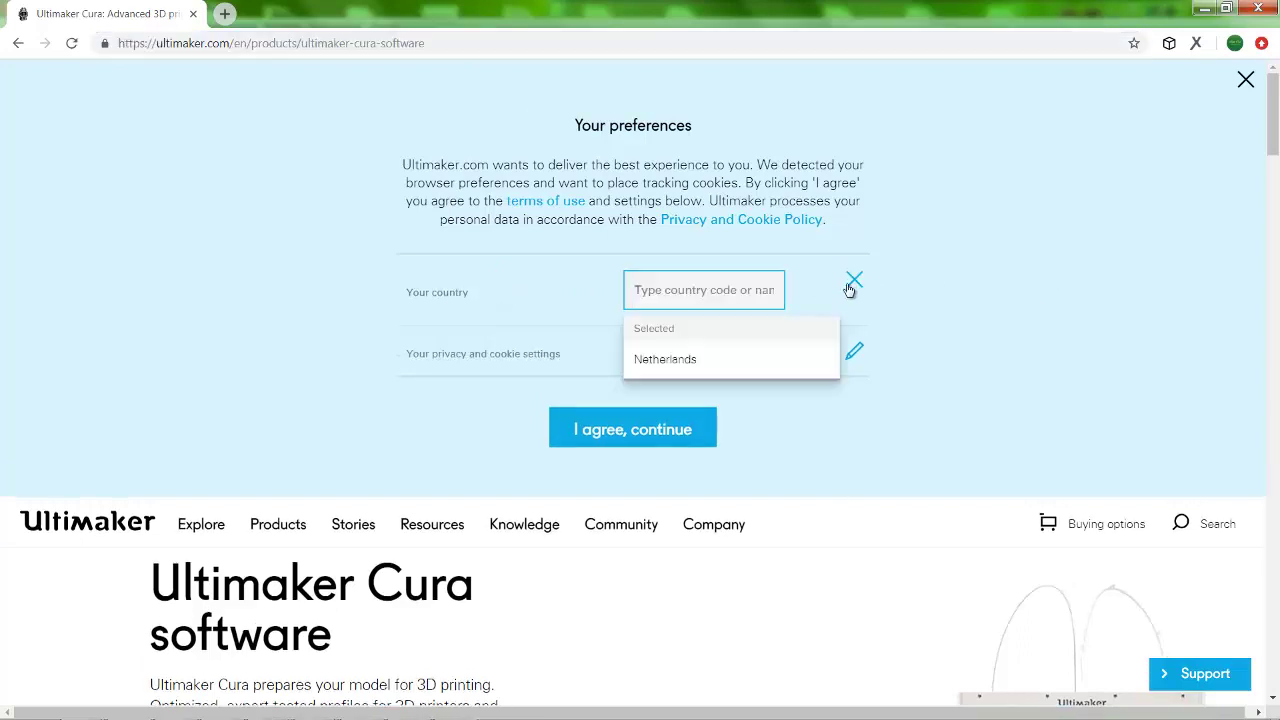
type("spa")
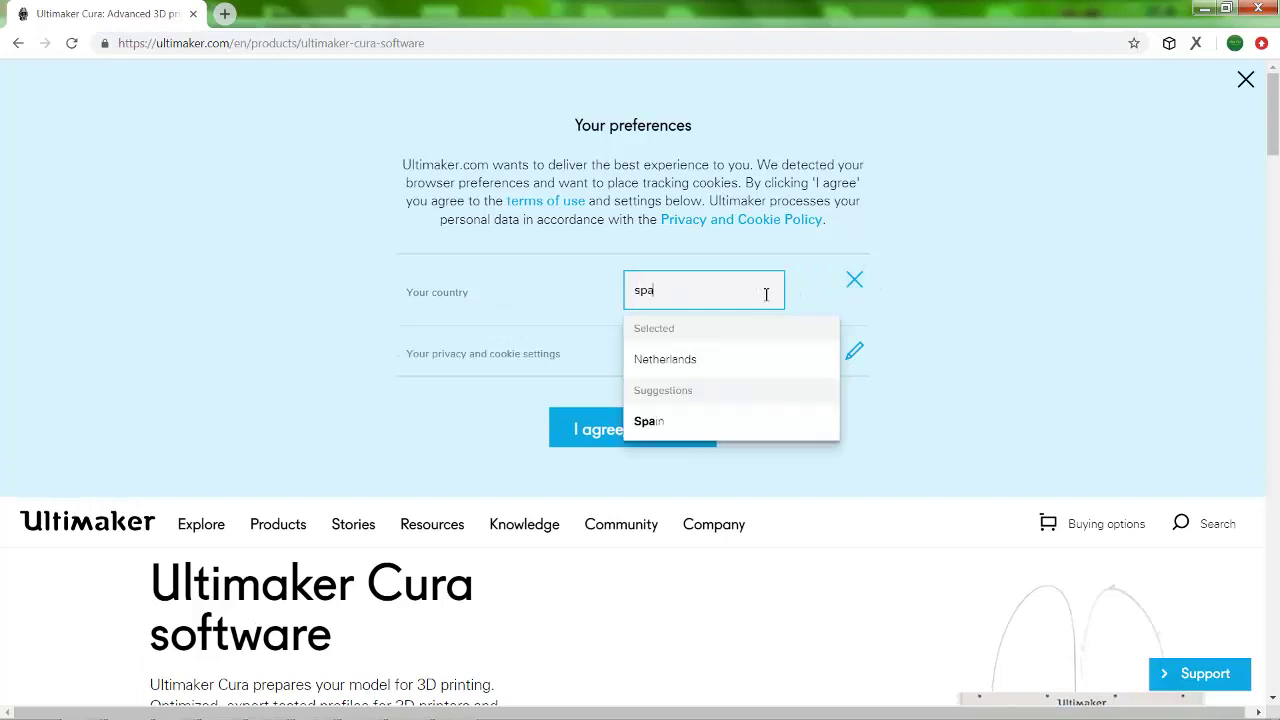
type("in")
left_click(691, 425)
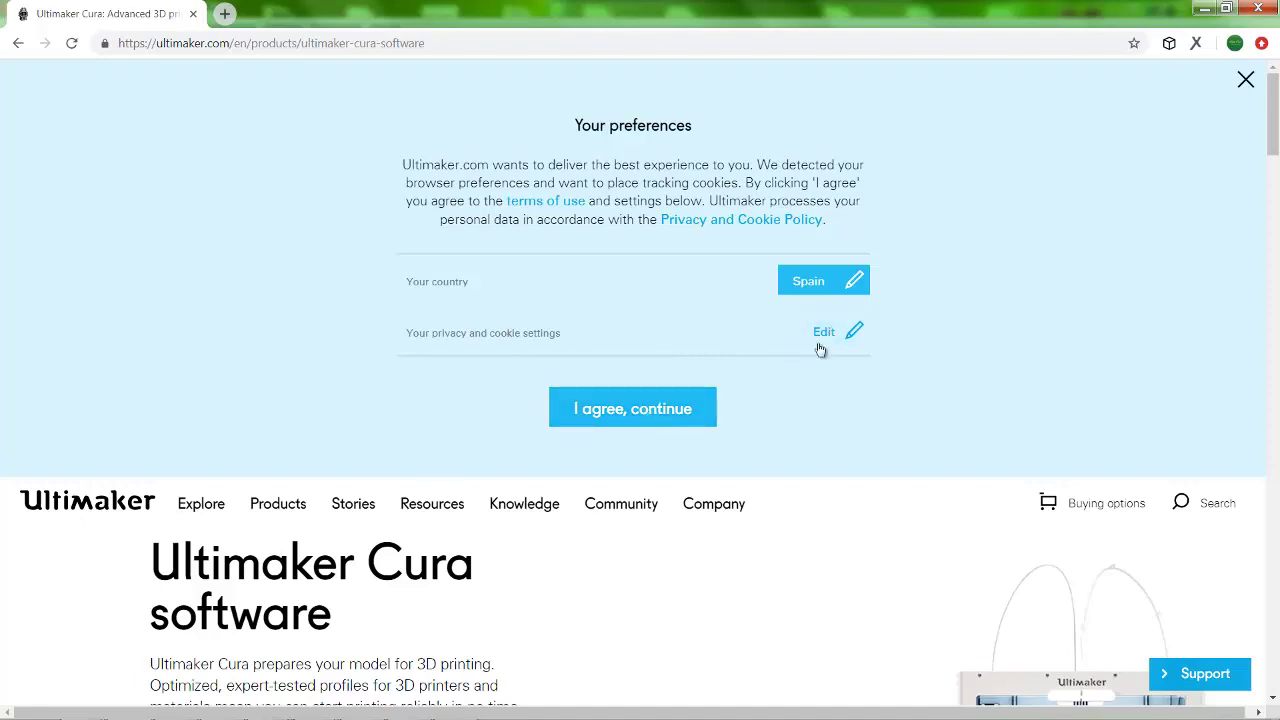
left_click(647, 429)
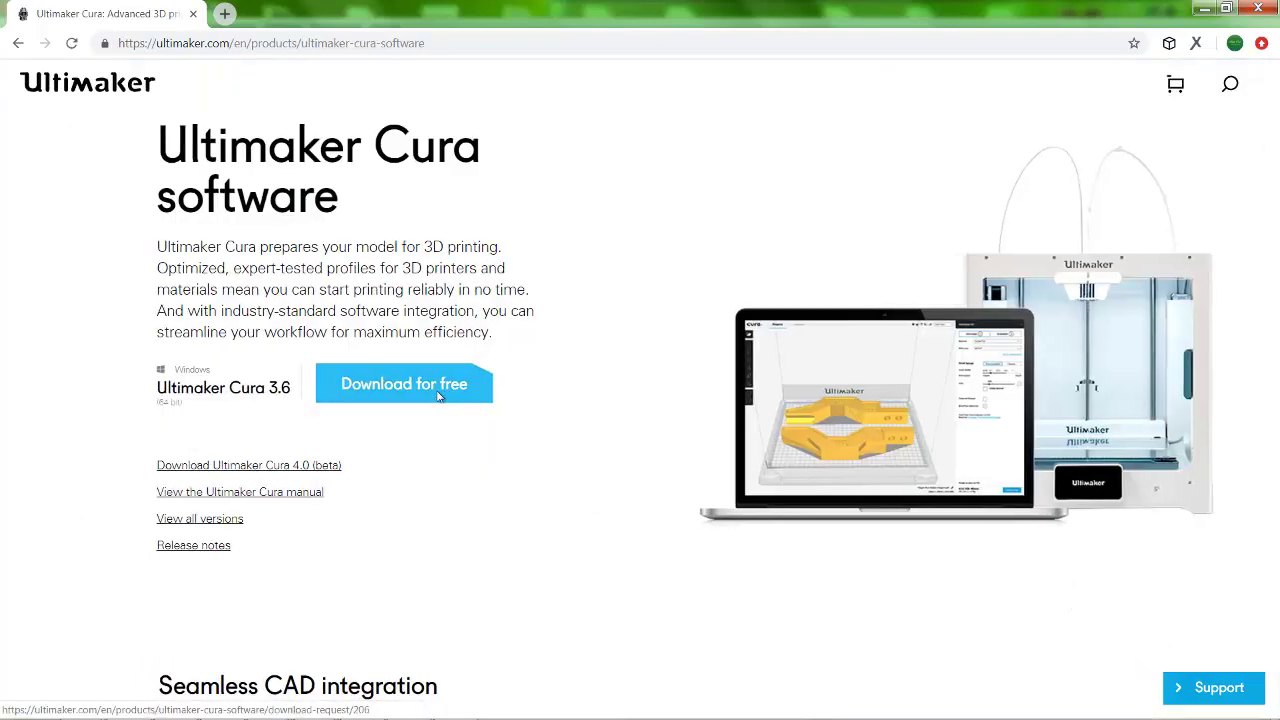
Download Ultimaker_Cura-3.6.0-win64.exe, choosing 'I don't want to share any information'.
left_click(438, 395)
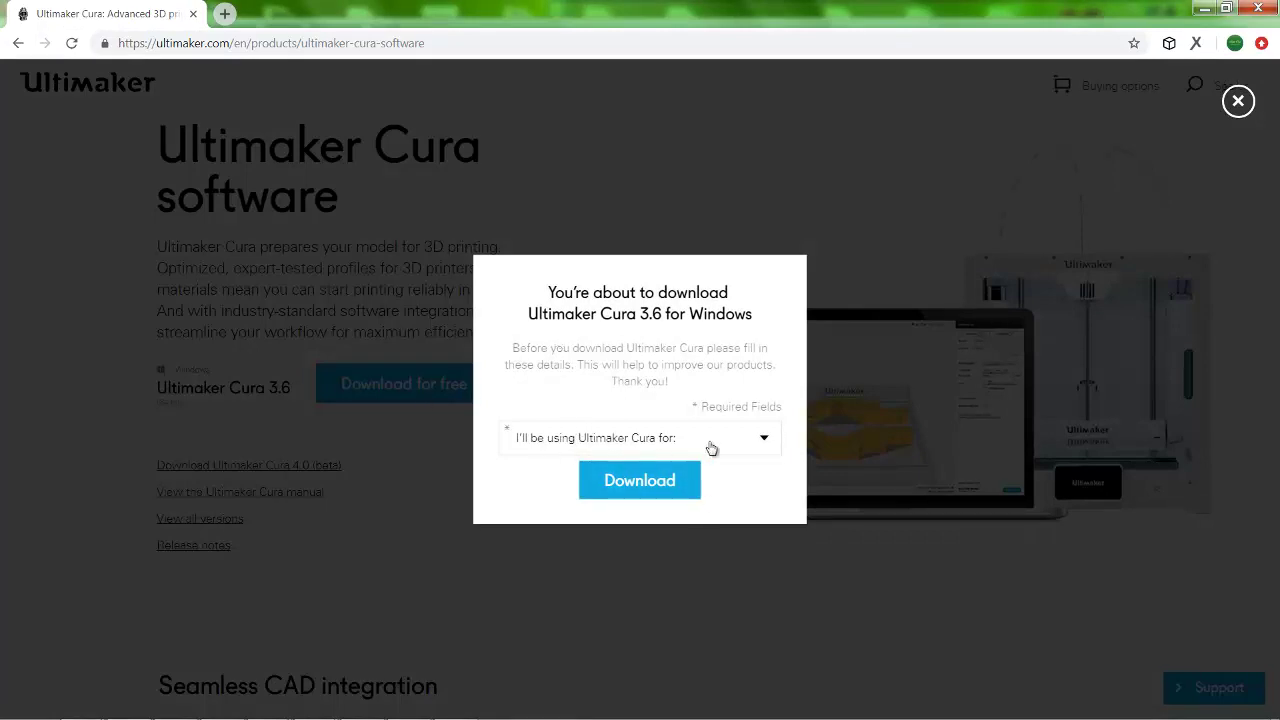
left_click(742, 440)
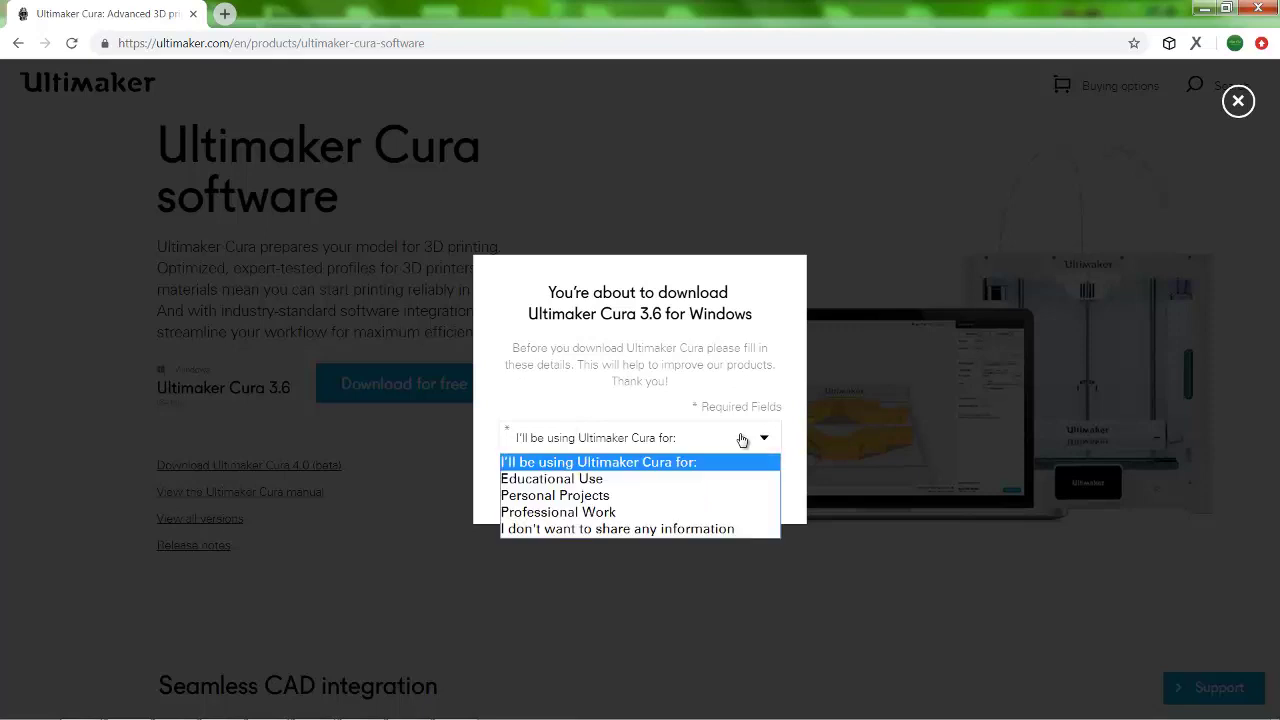
left_click(608, 529)
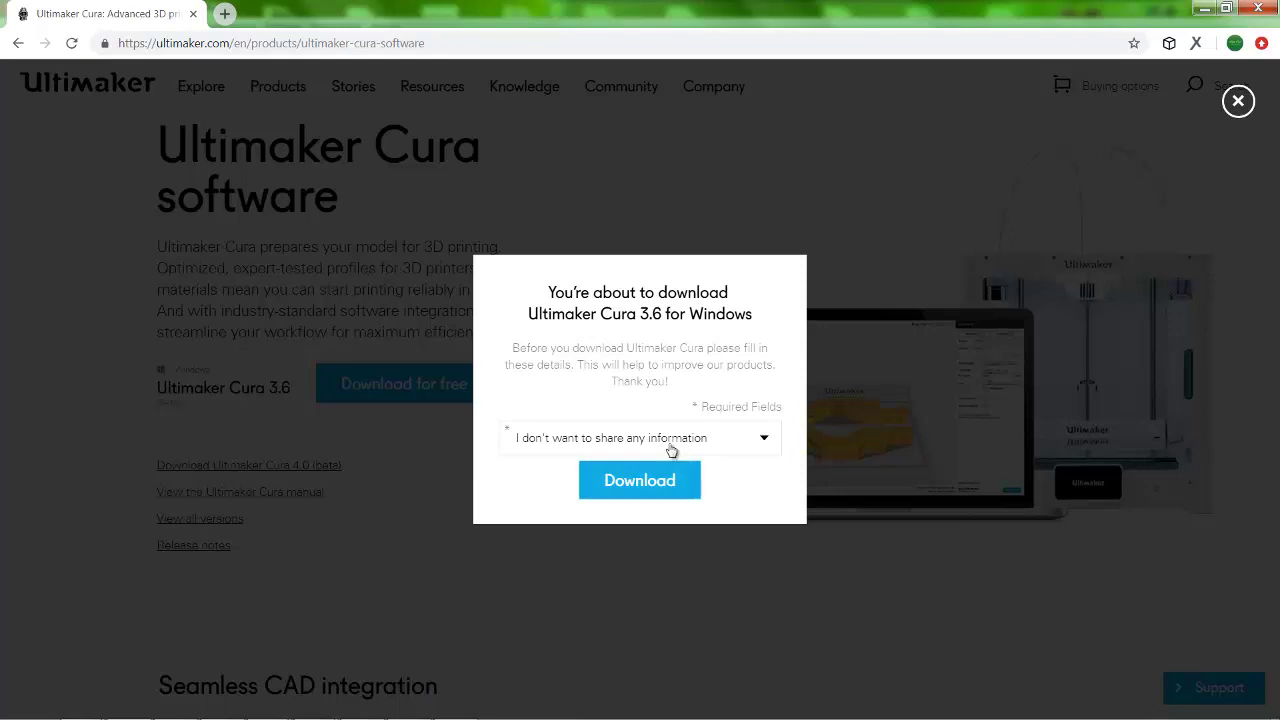
left_click(671, 450)
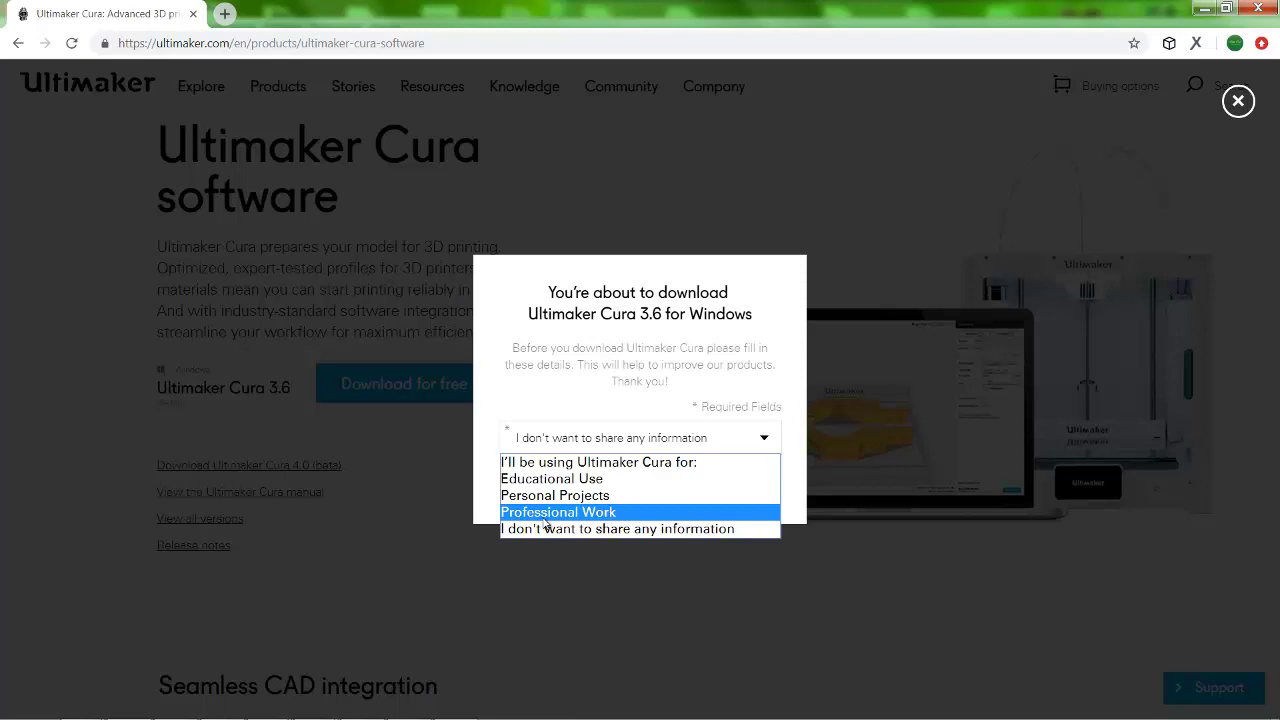
left_click(546, 530)
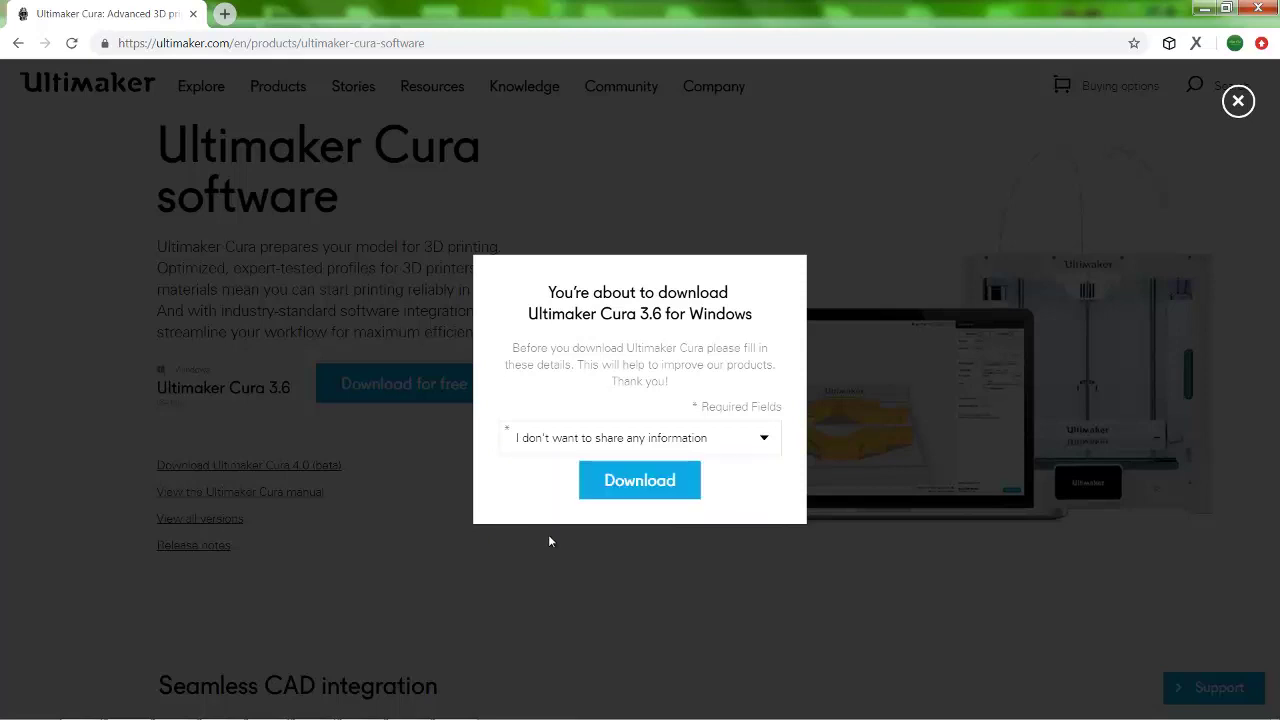
left_click(637, 482)
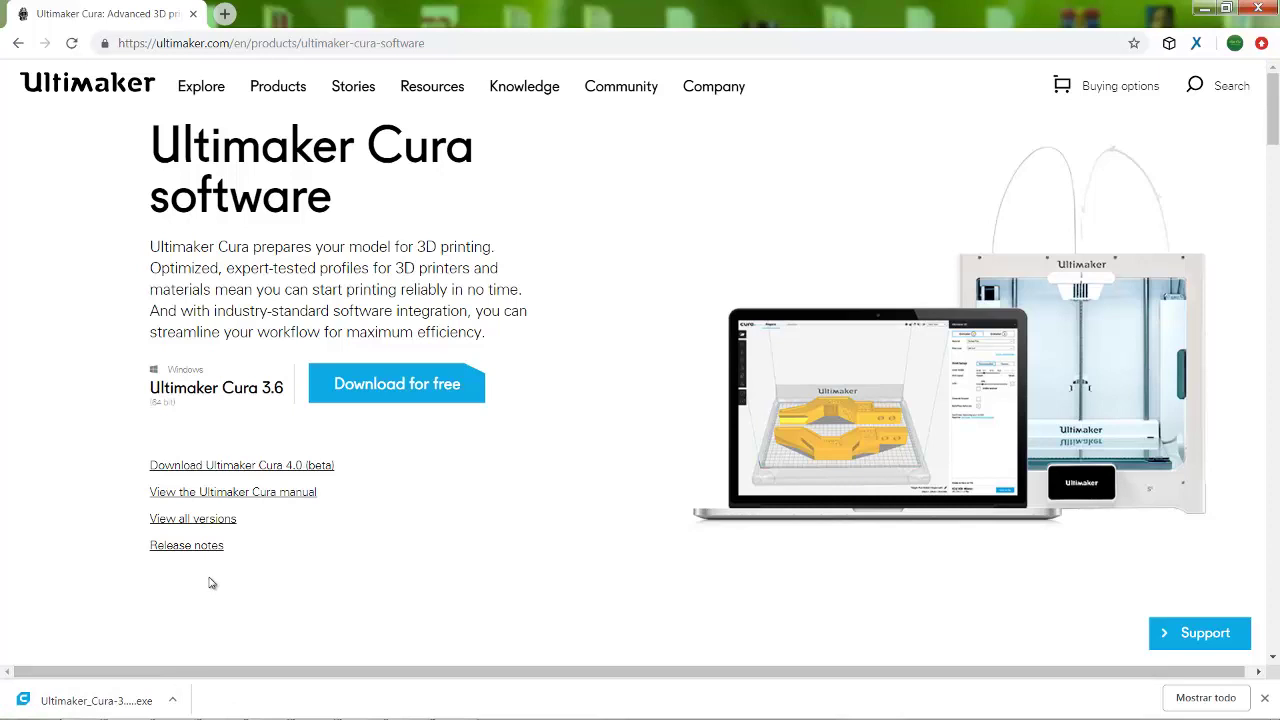
Run the installer, accept the license, and keep the default install location and Start Menu folder.
left_click(115, 708)
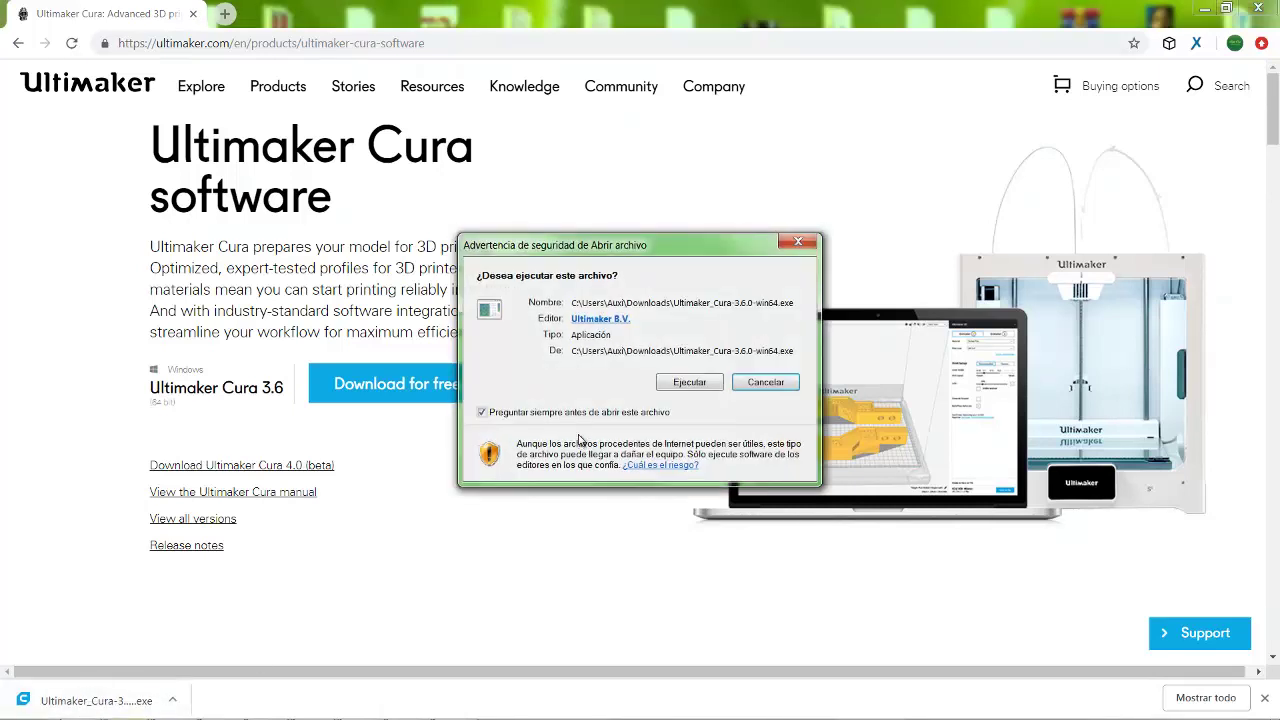
left_click(689, 382)
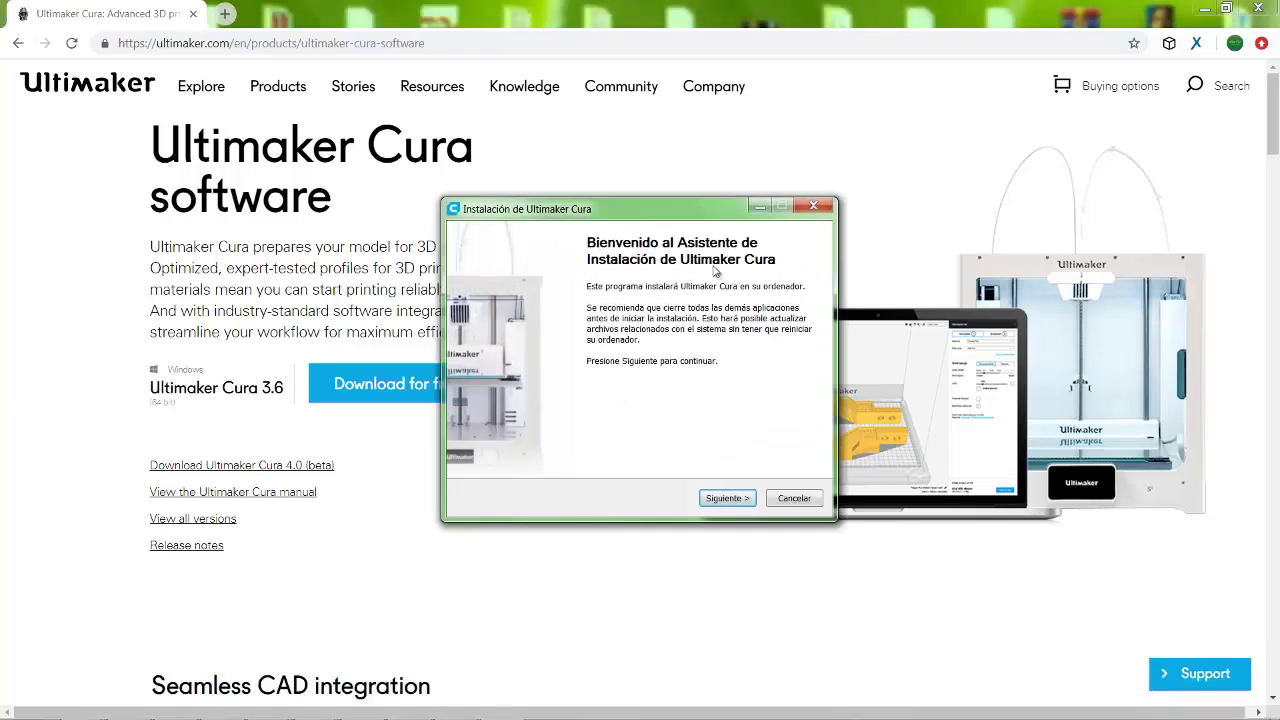
left_click(722, 500)
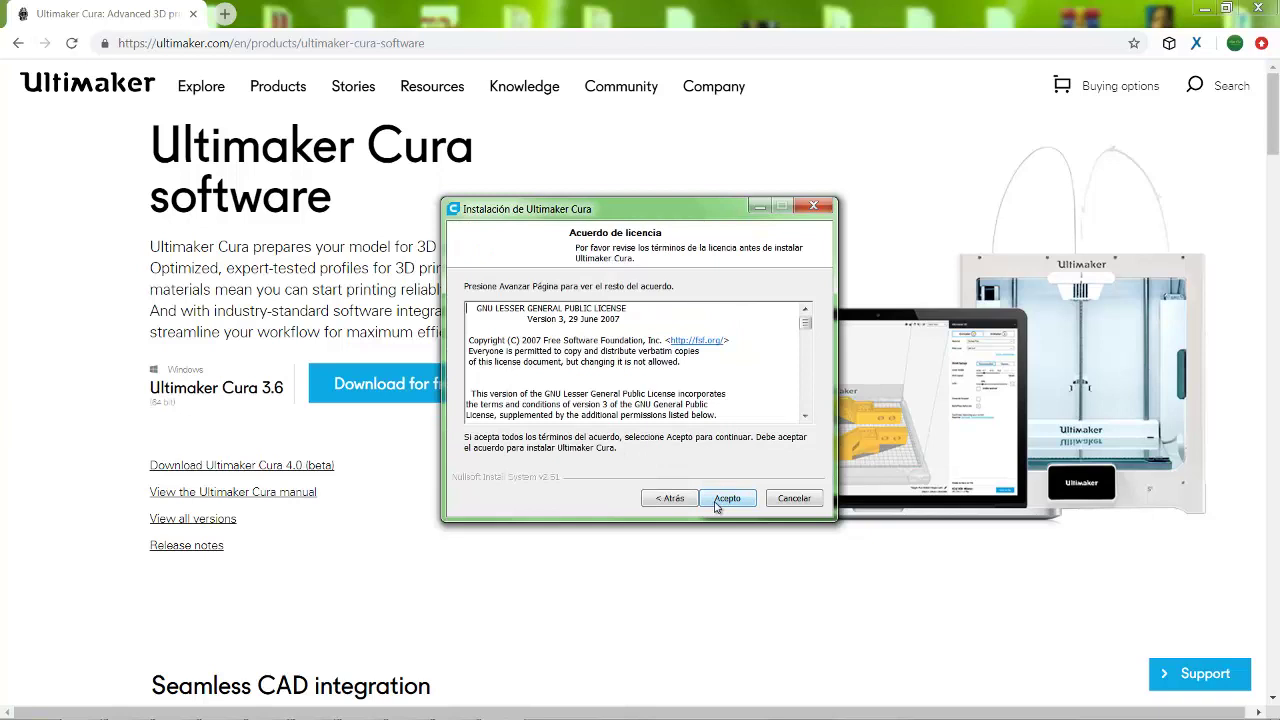
left_click(716, 504)
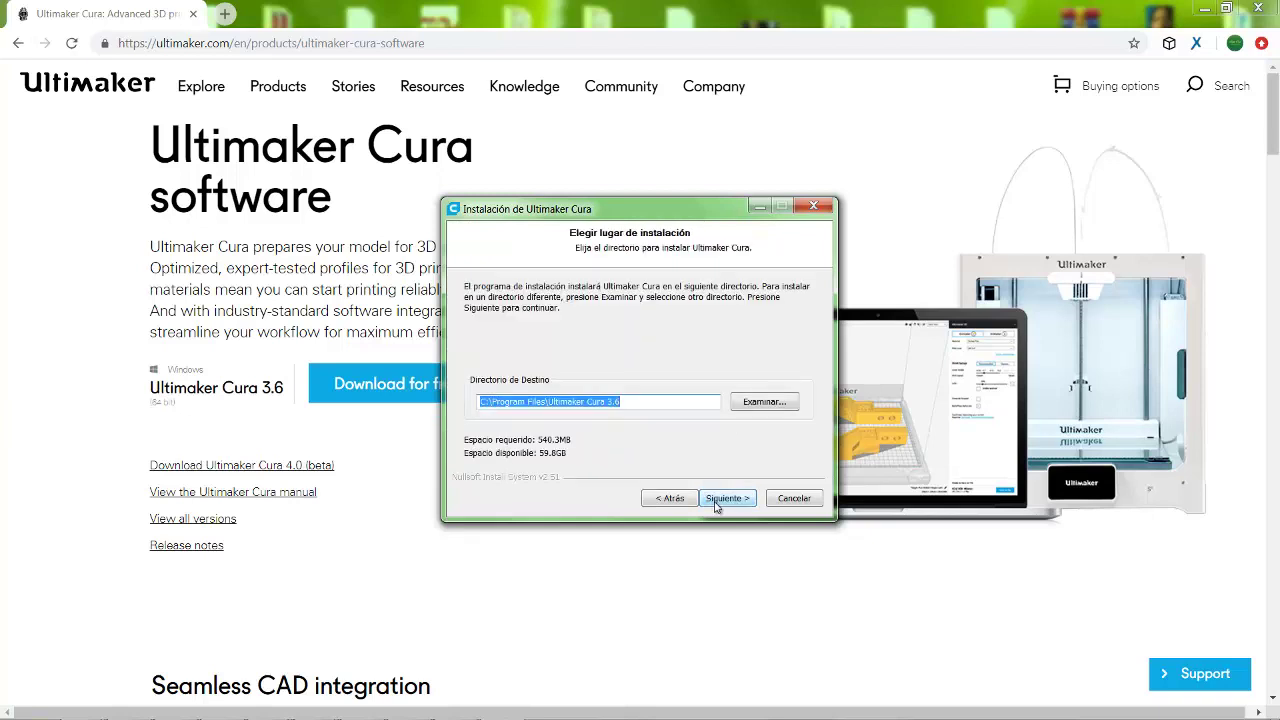
left_click(716, 505)
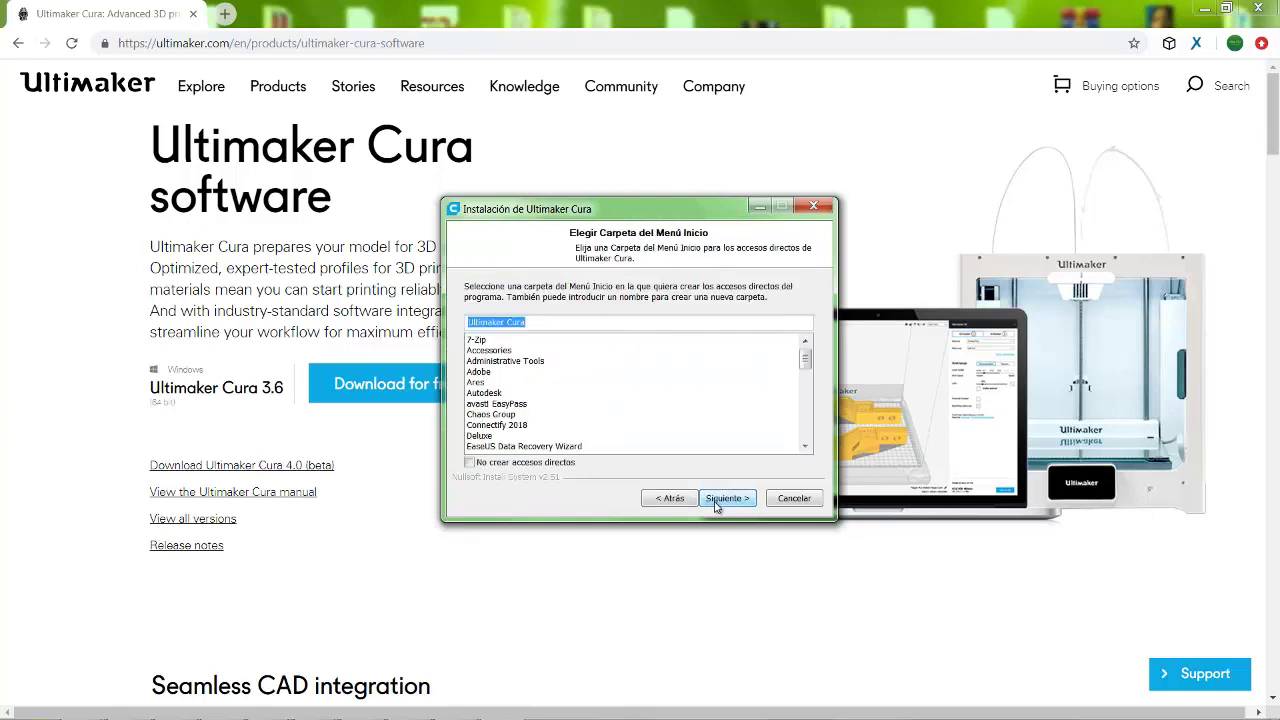
left_click(716, 503)
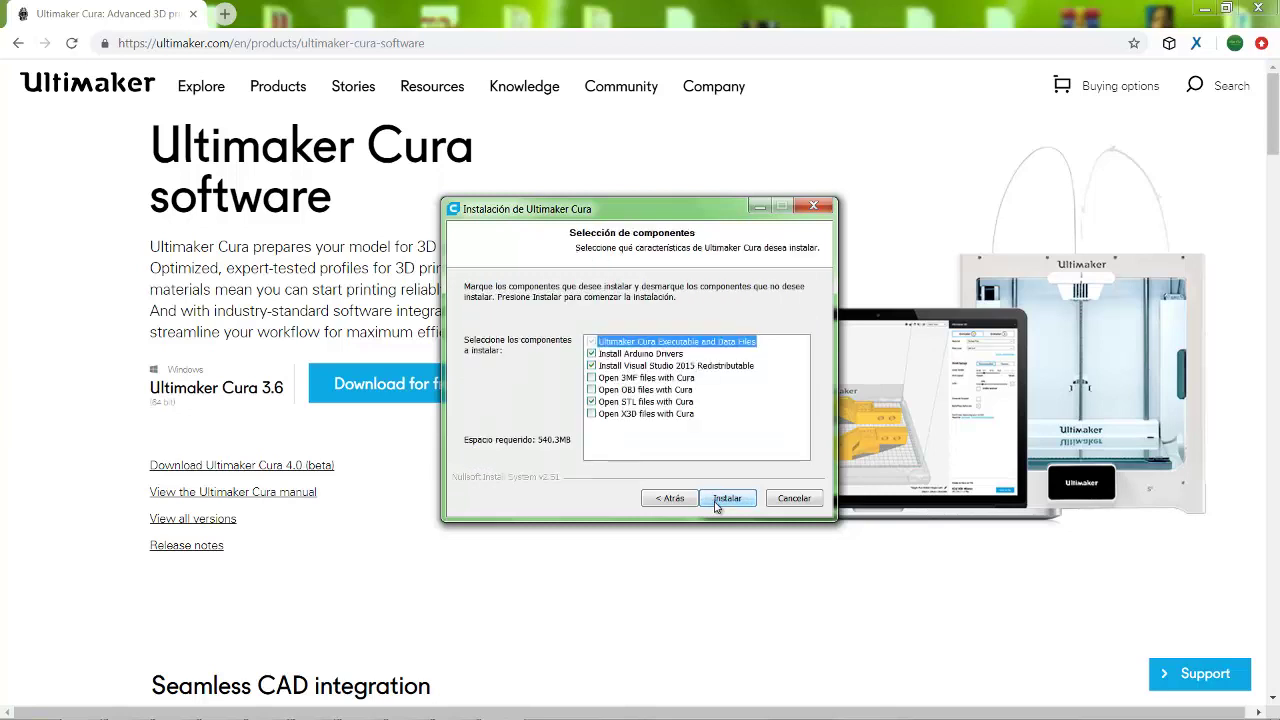
Tick the 3MF, OBJ and X3D file associations so every component is selected.
left_click(600, 379)
left_click(601, 389)
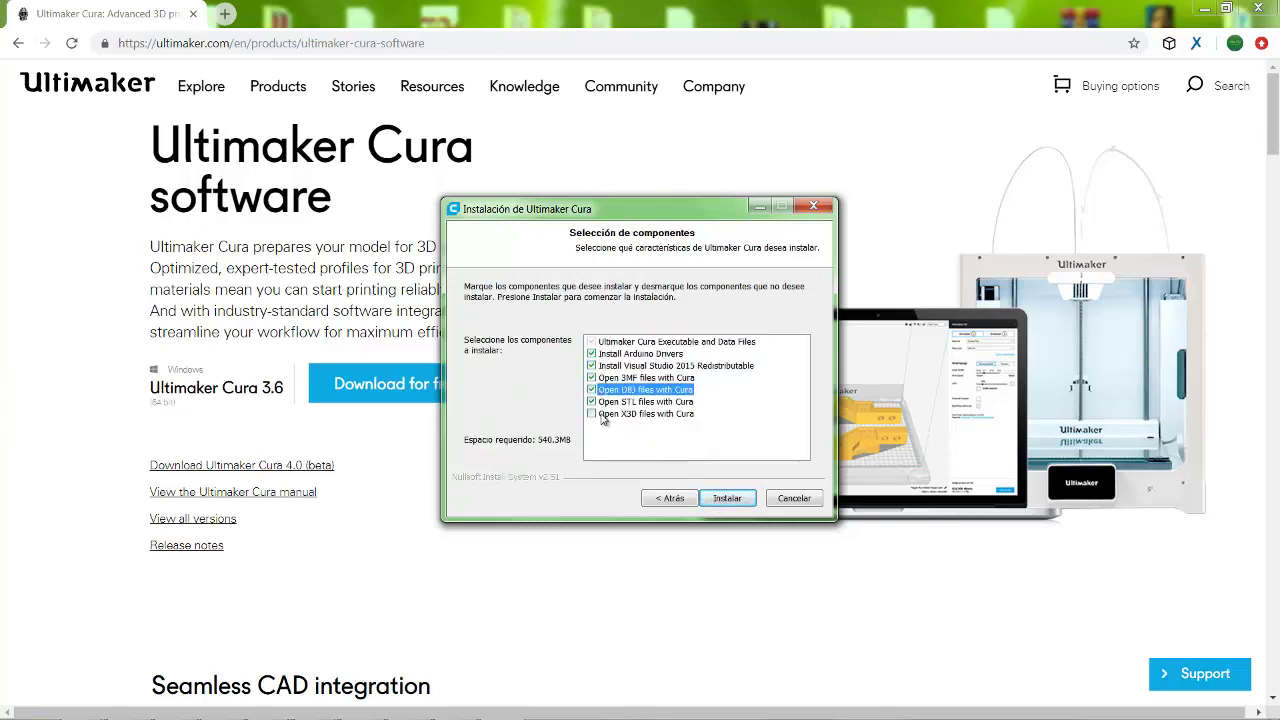
left_click(601, 414)
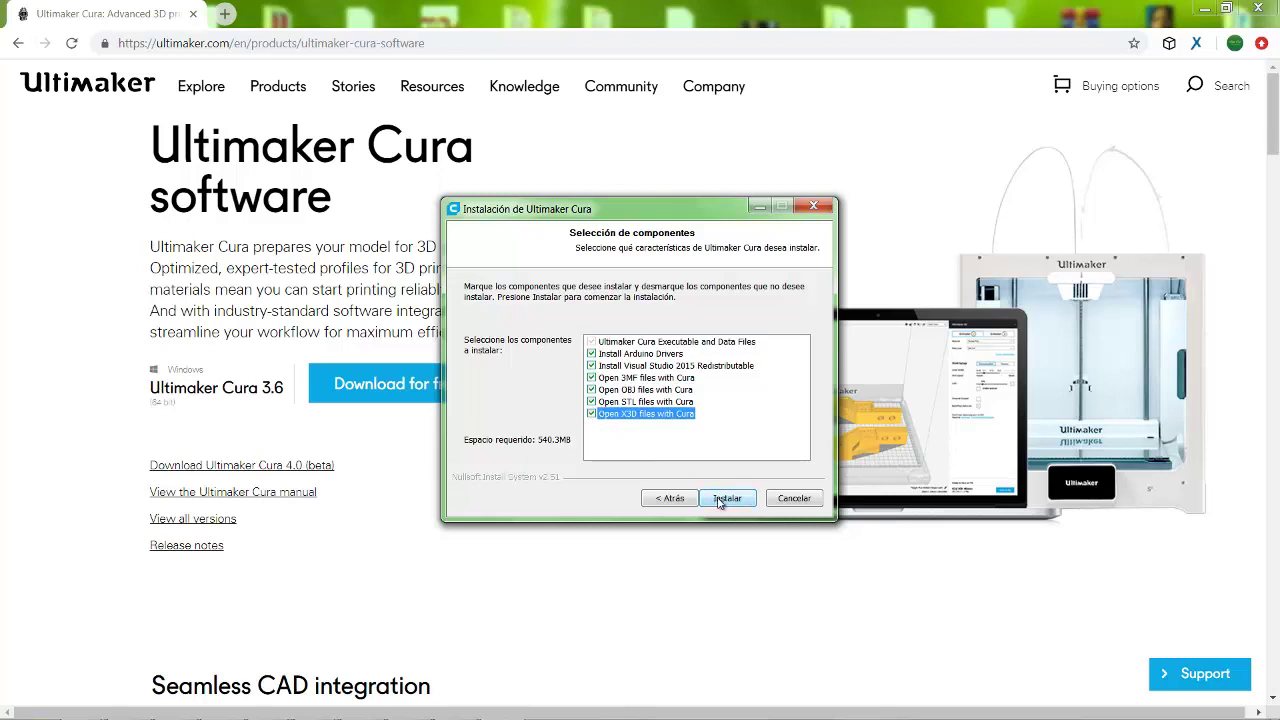
Install Cura, allowing both the Adafruit and Arduino port driver installations.
left_click(719, 501)
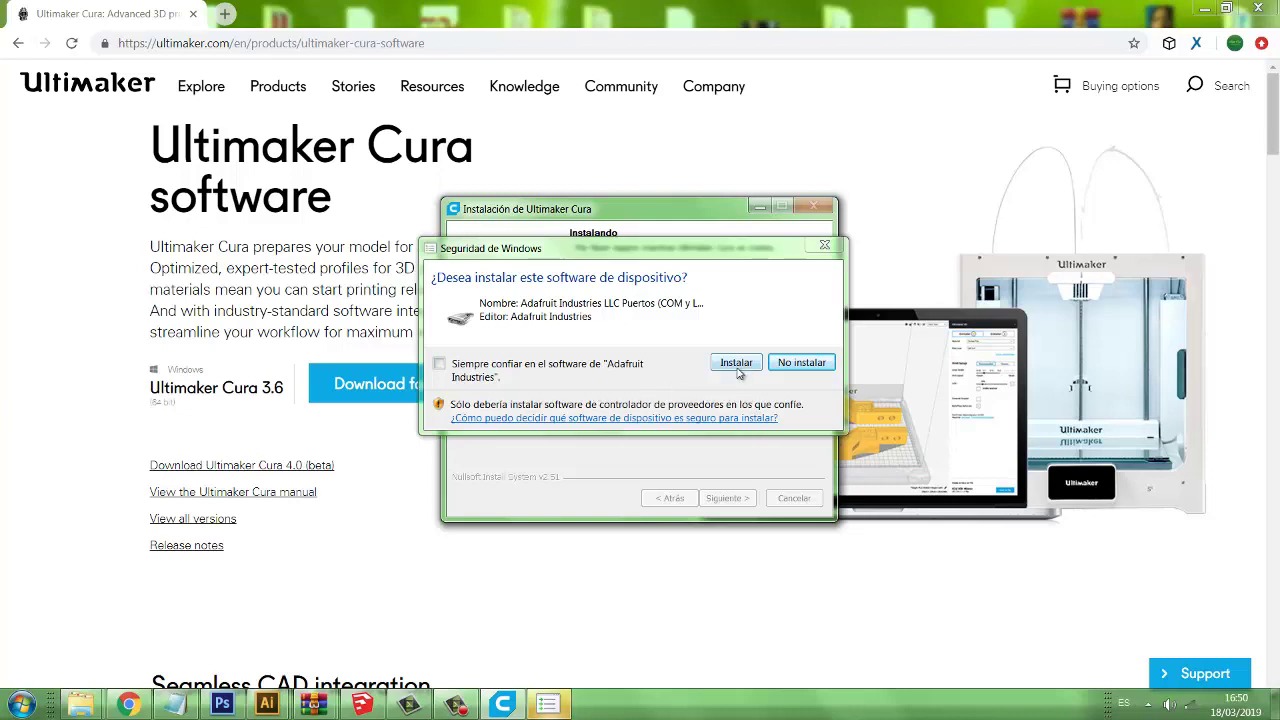
left_click(737, 370)
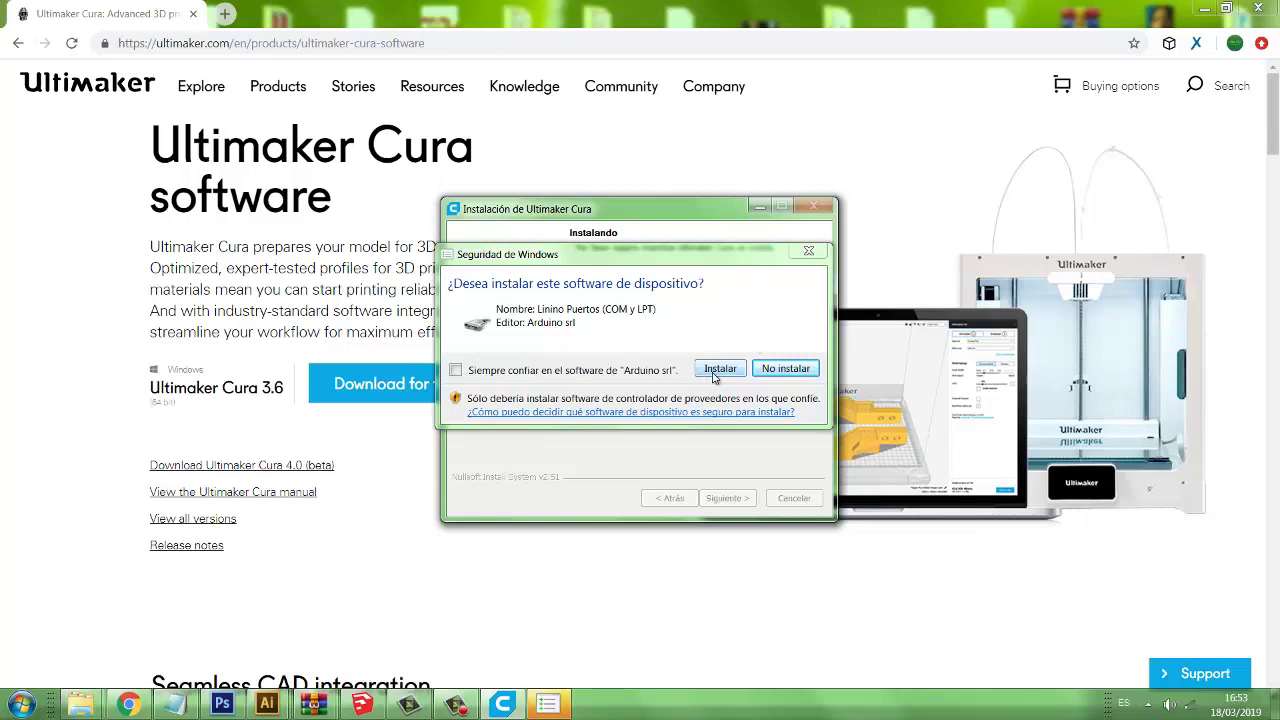
left_click(718, 370)
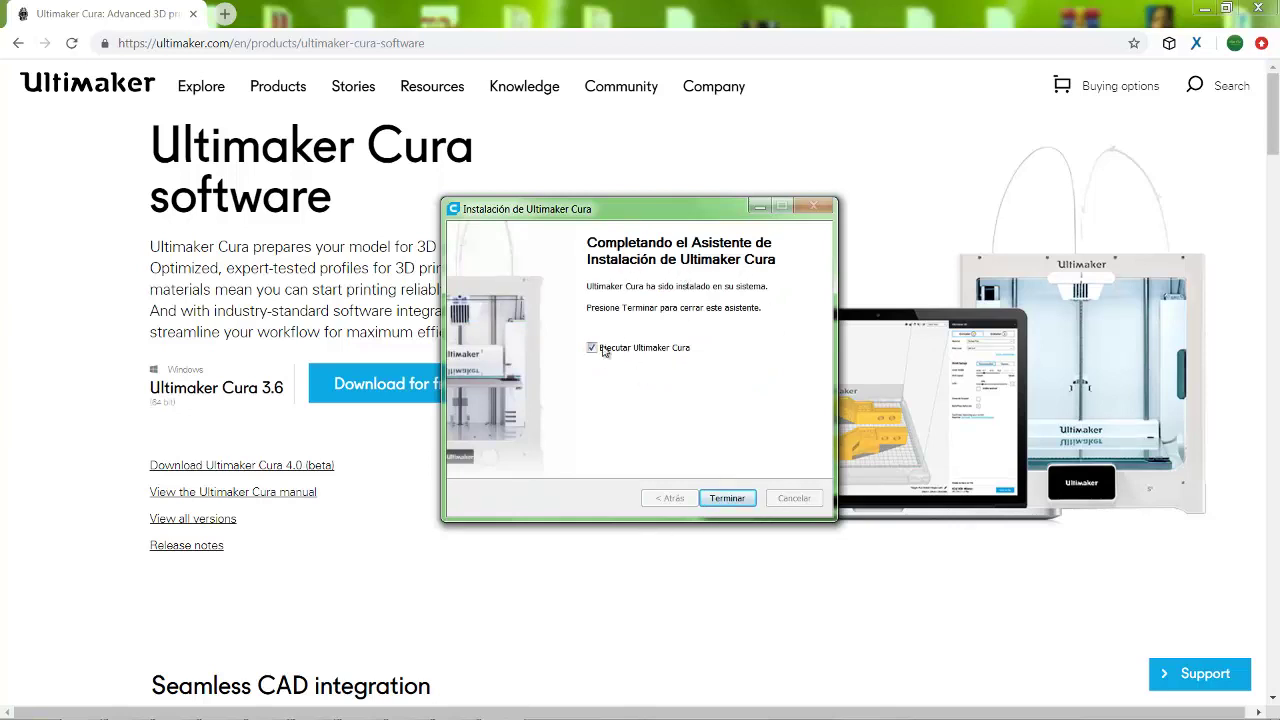
Finish the installer to launch Cura and accept its user agreement.
left_click(727, 497)
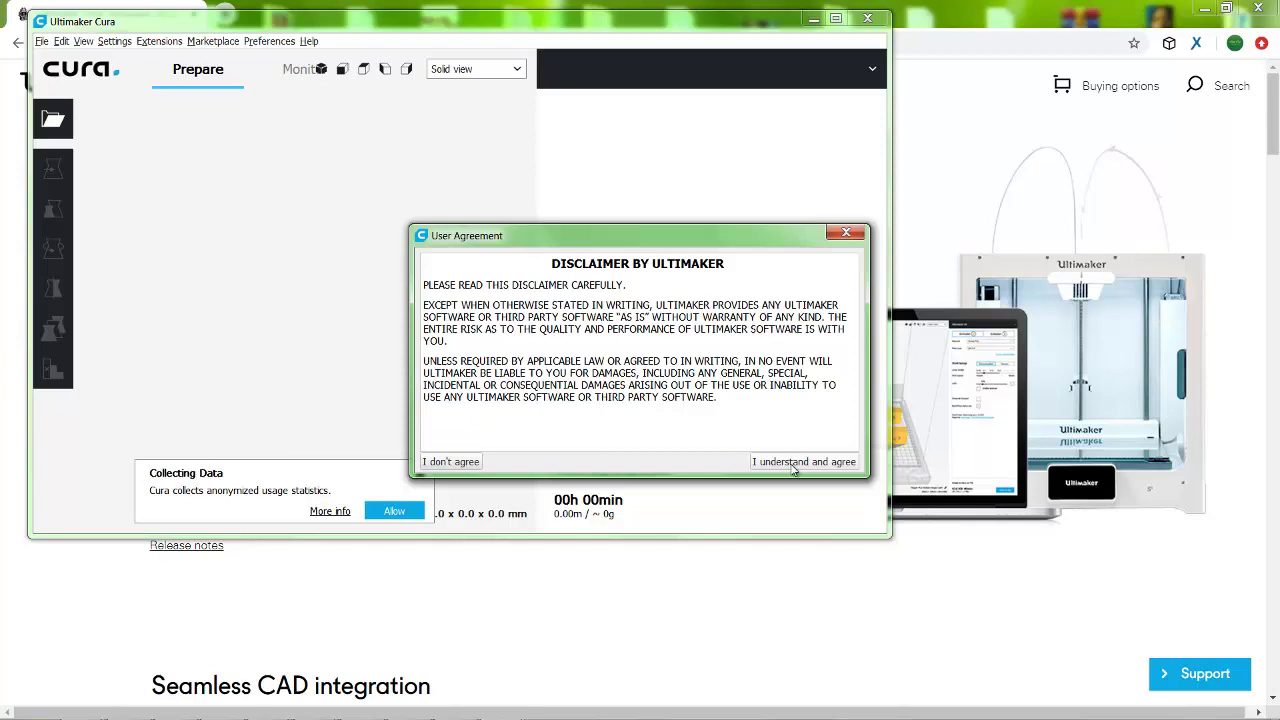
left_click_drag(631, 244, 535, 231)
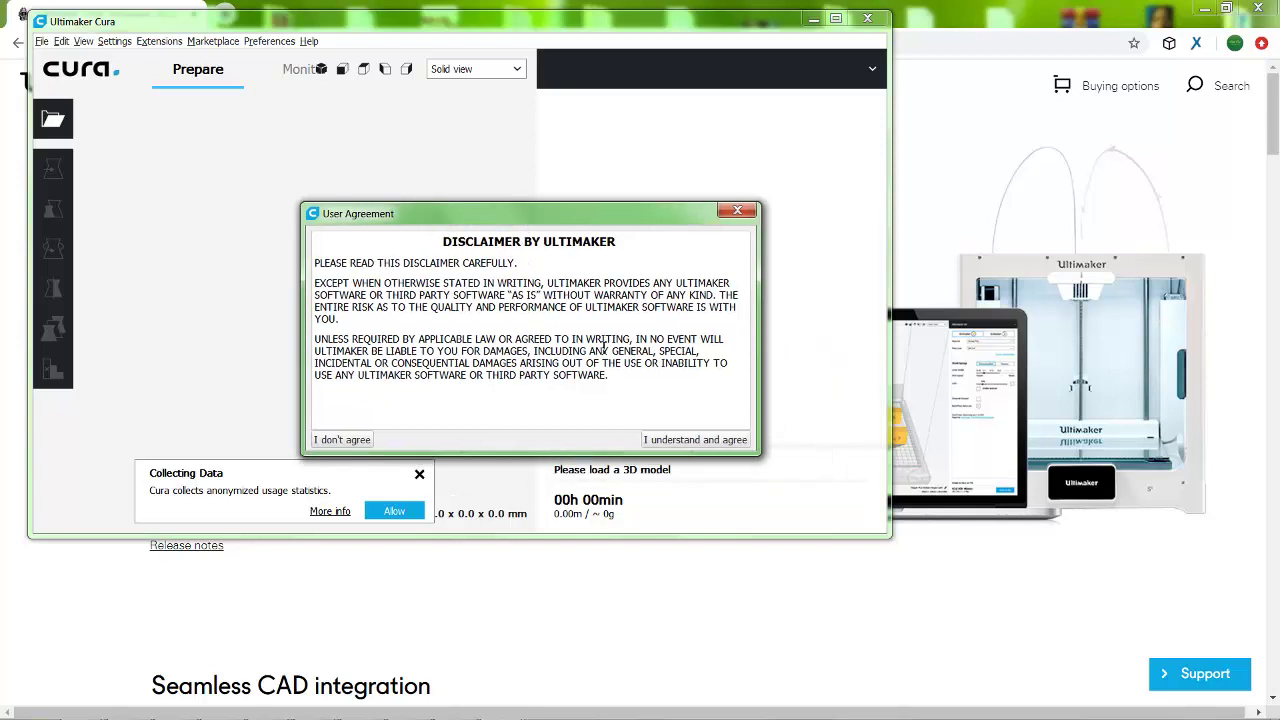
left_click(683, 449)
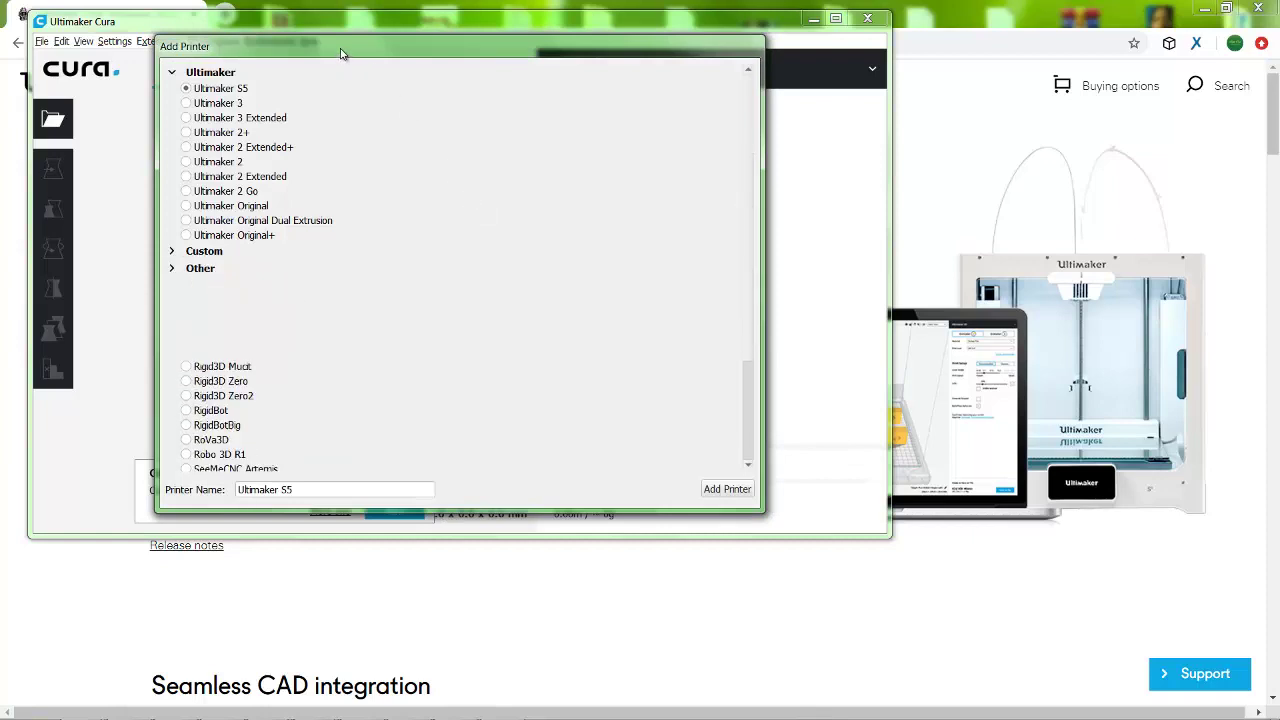
Select Prusa i3 under Other manufacturers in Add Printer and add it.
left_click_drag(340, 52, 702, 117)
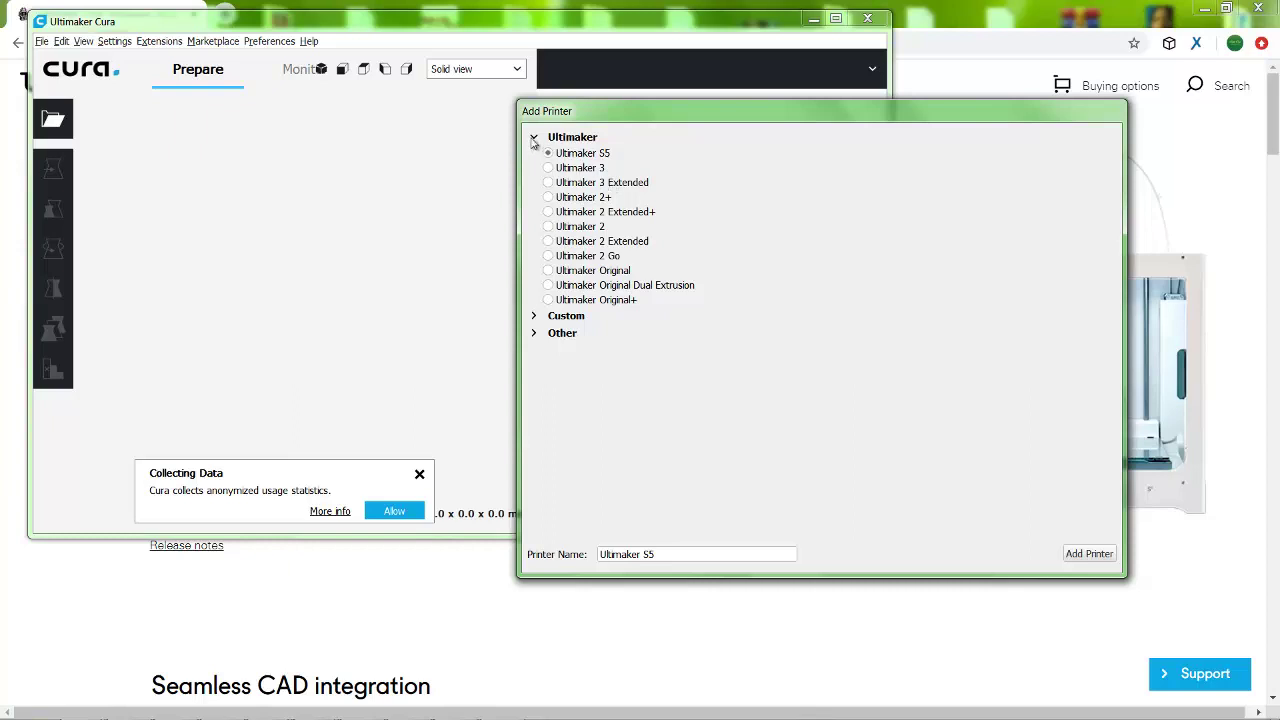
left_click(536, 318)
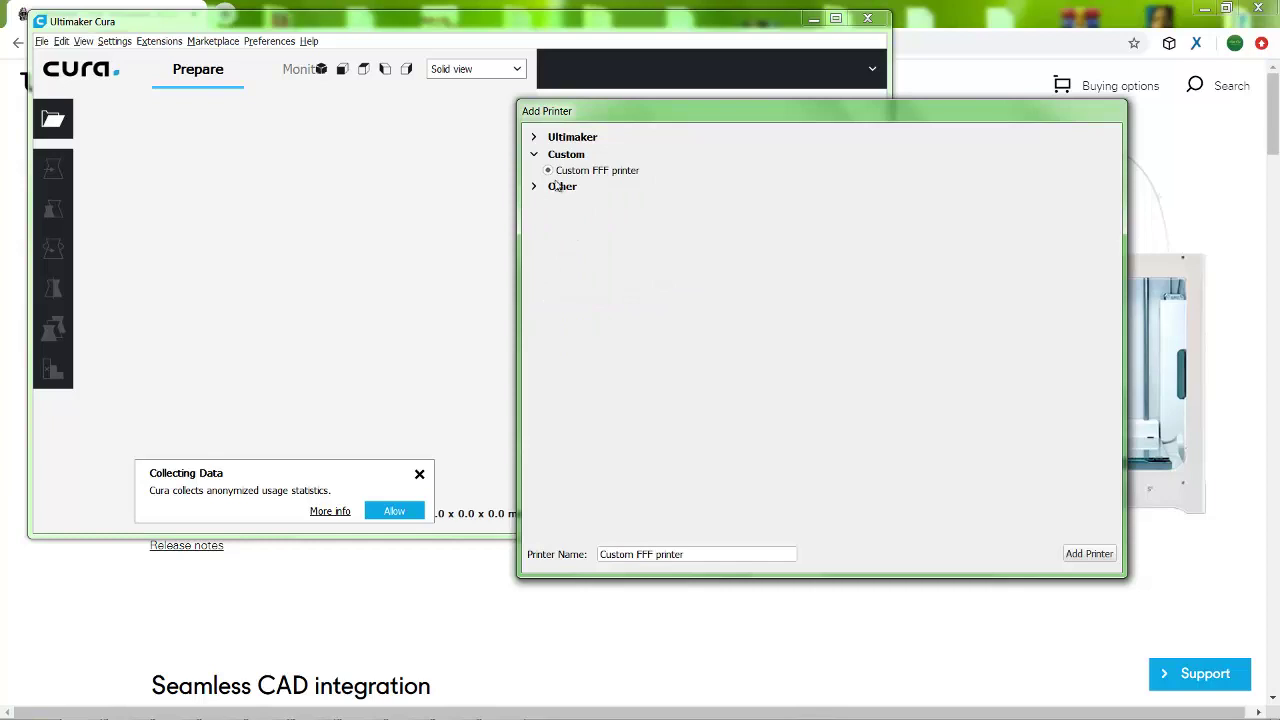
left_click(537, 139)
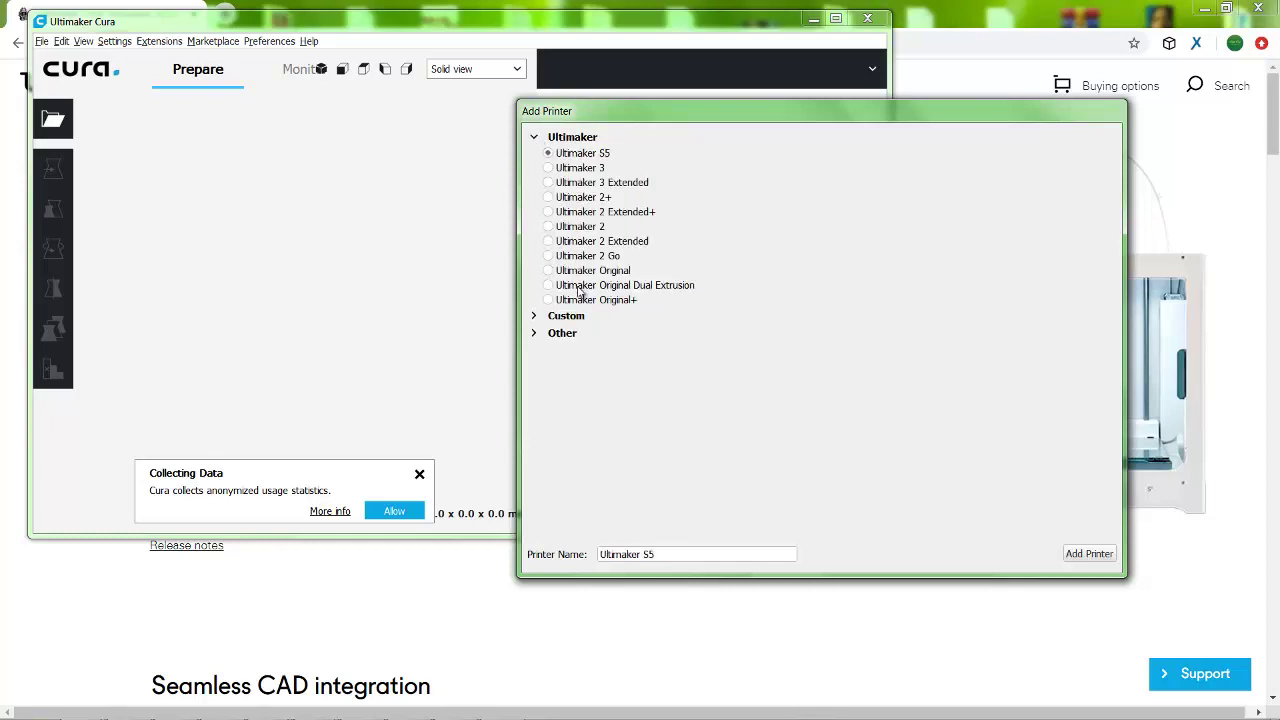
left_click(535, 335)
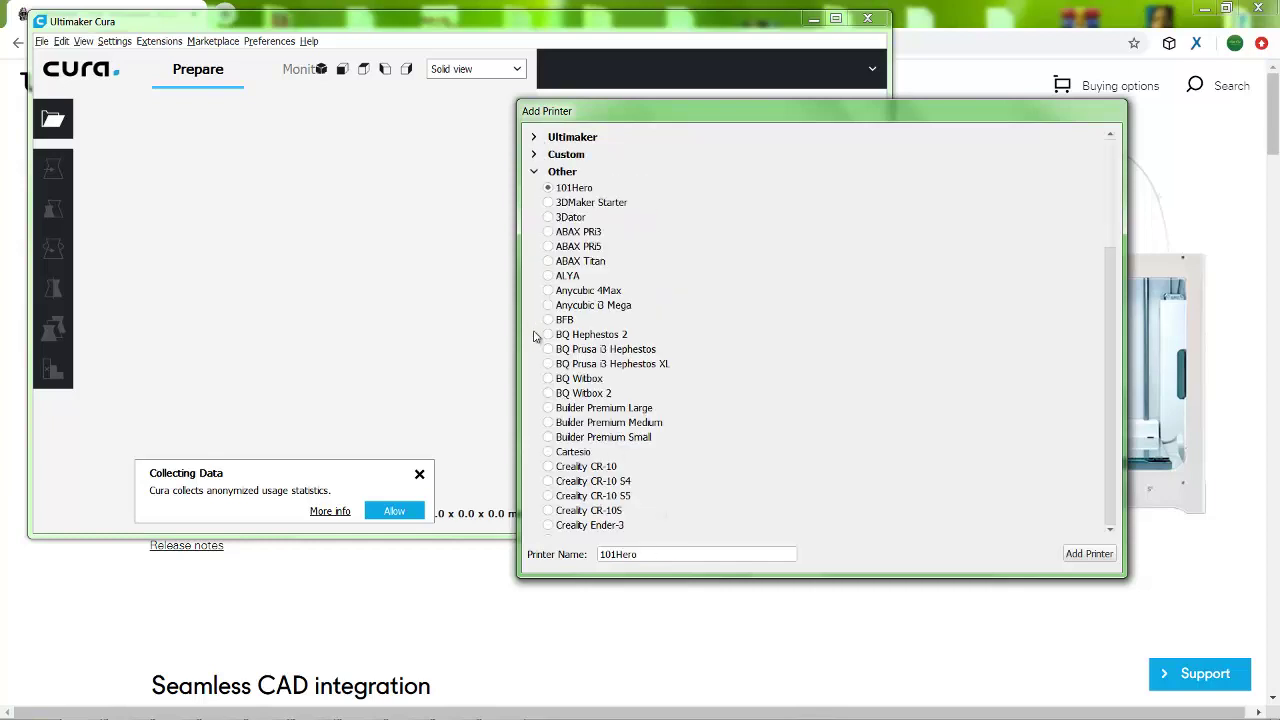
scroll(578, 369, "down", 1)
scroll(578, 369, "down", 2)
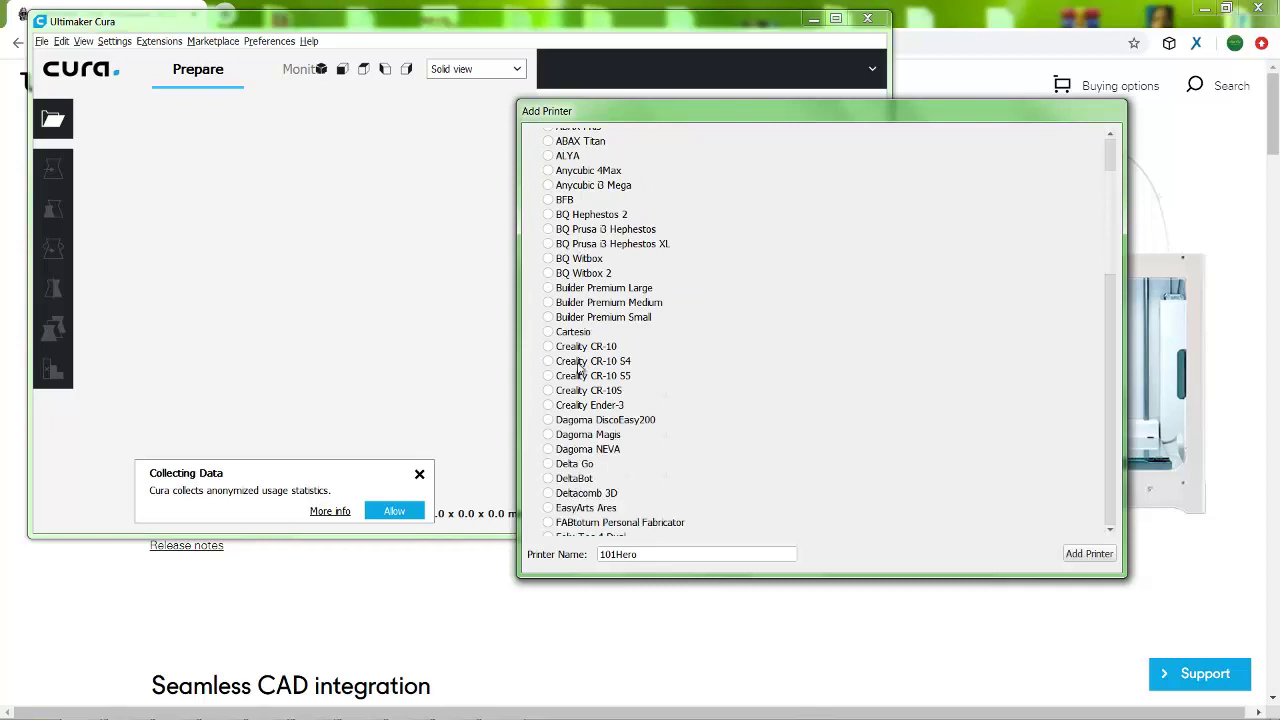
scroll(578, 369, "down", 1)
scroll(578, 369, "down", 2)
scroll(578, 369, "down", 4)
scroll(578, 369, "down", 5)
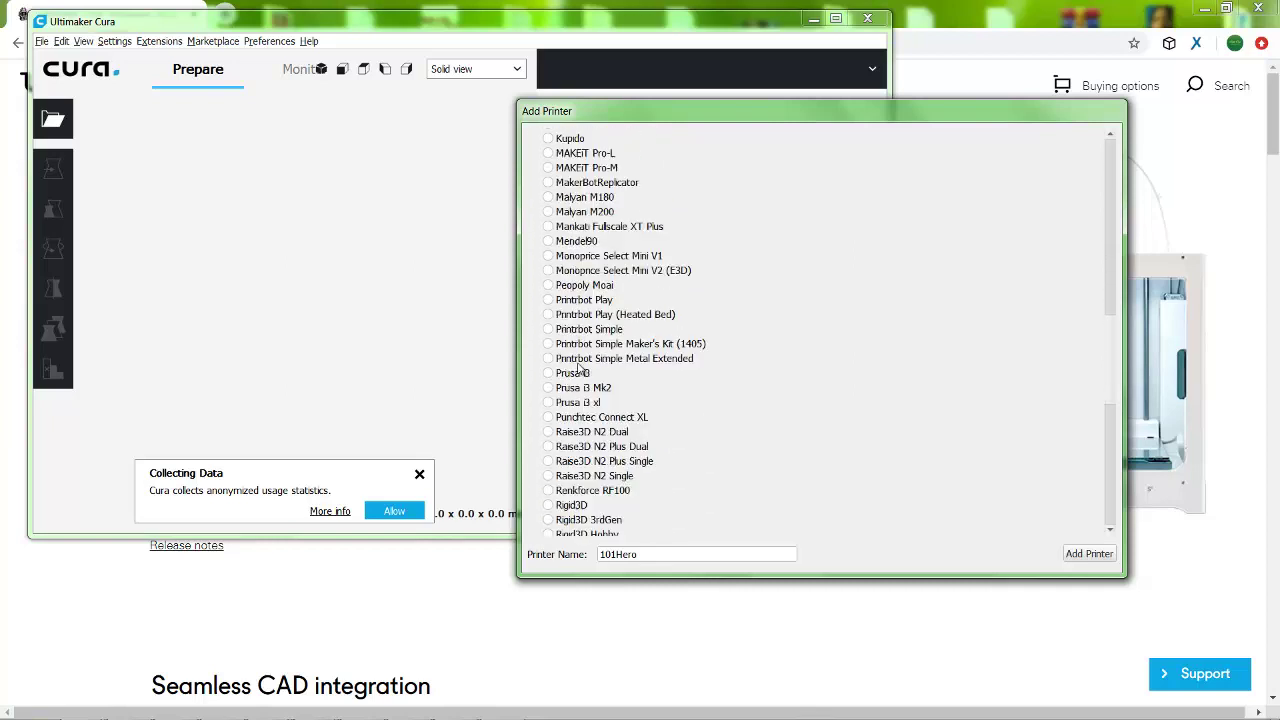
scroll(580, 369, "down", 2)
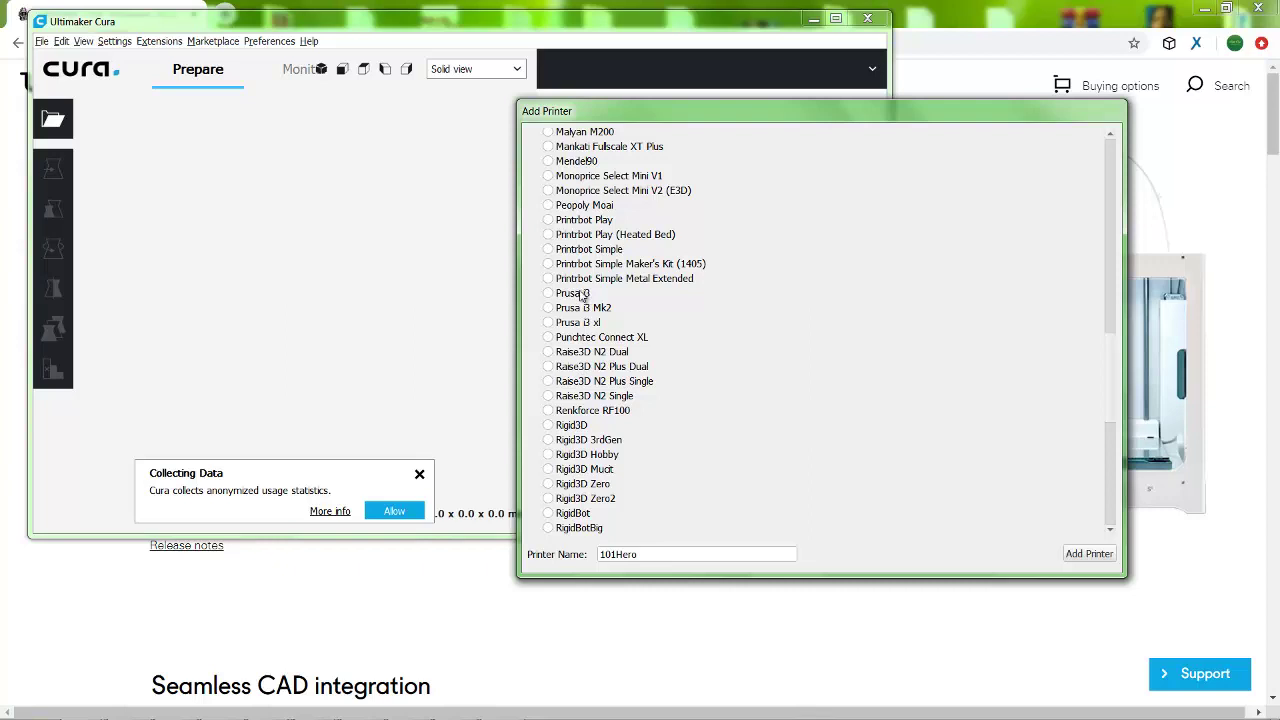
left_click(582, 294)
left_click(1089, 556)
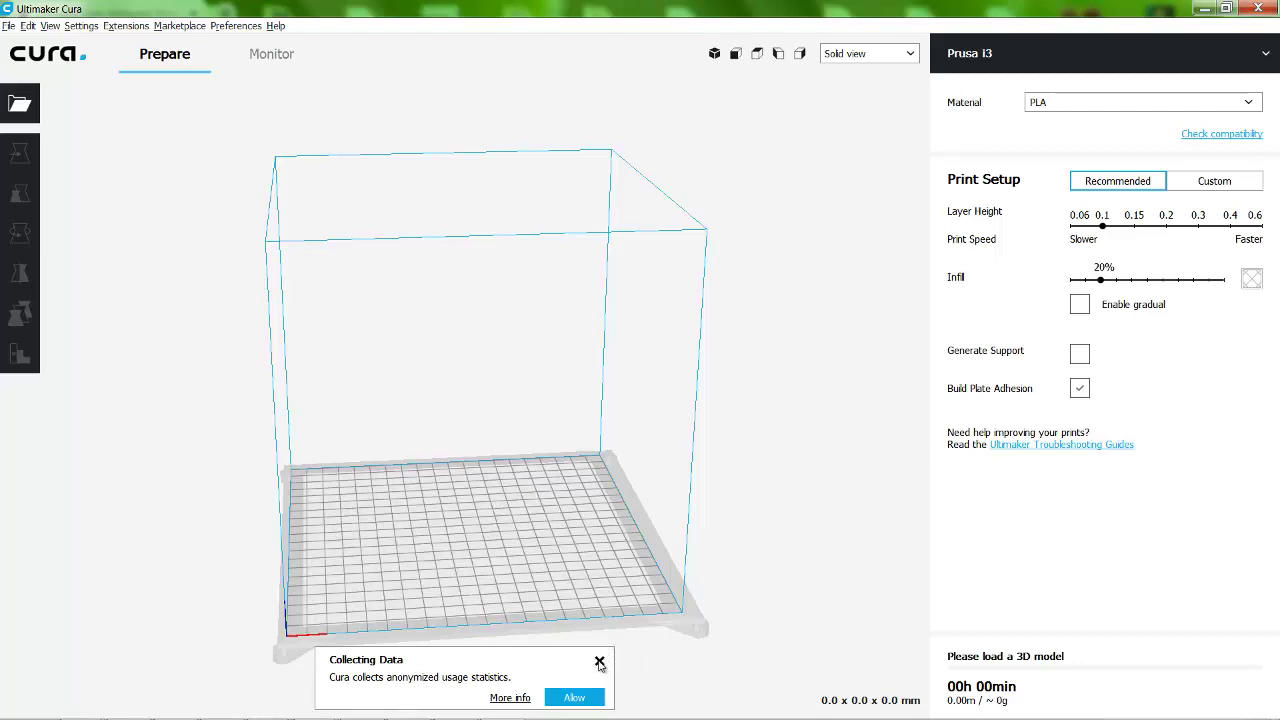
Dismiss the data notice and open vaso de whiskey simple 3D.stl from Desktop > DISEÑO 3D.
left_click(600, 663)
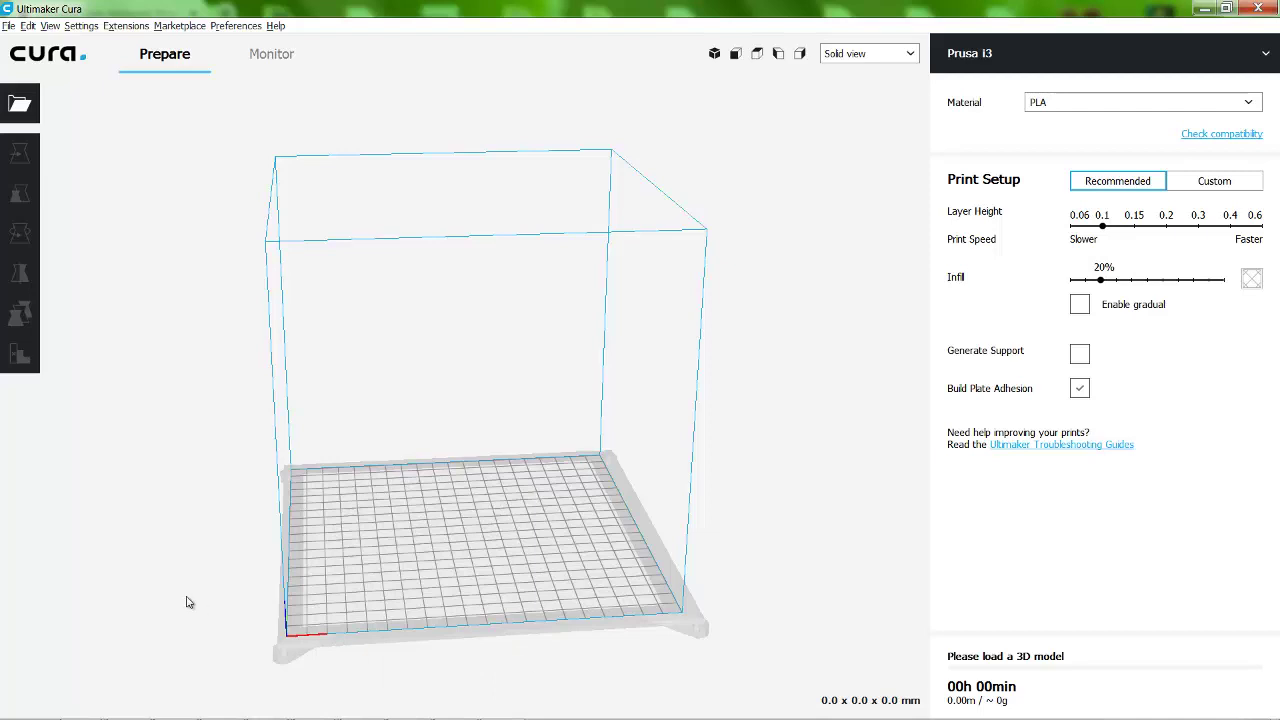
left_click(8, 27)
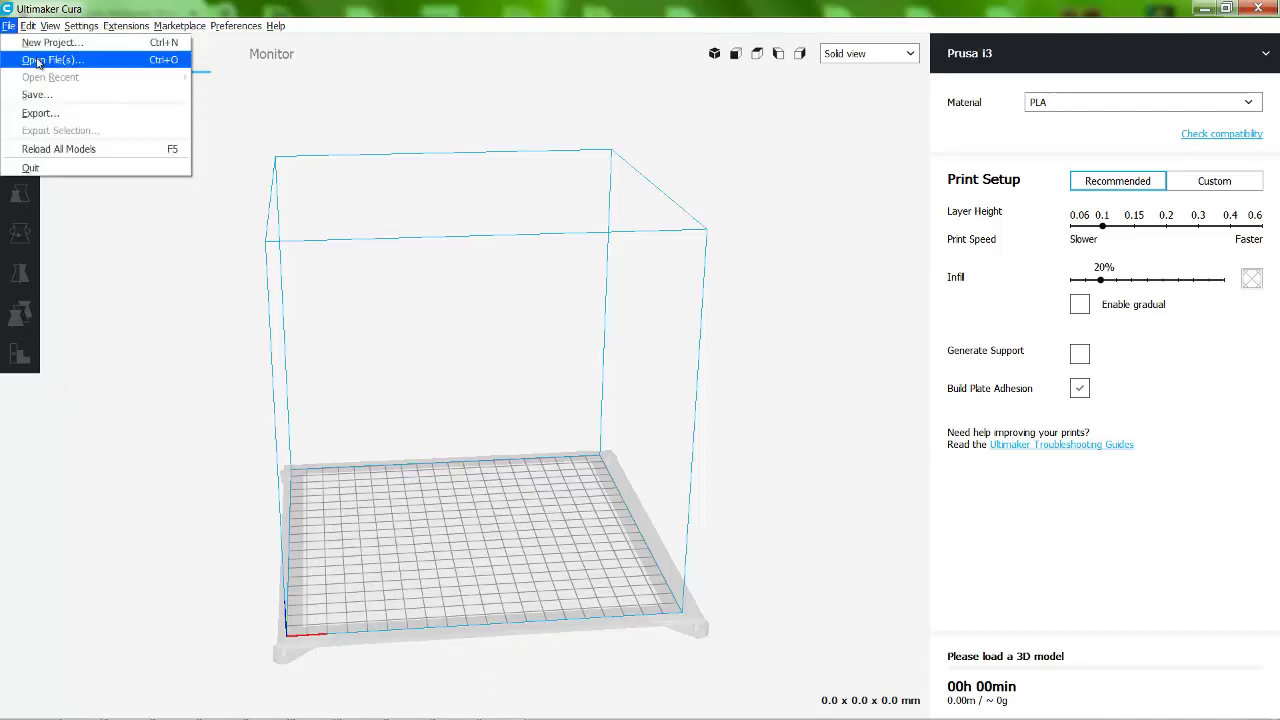
left_click(37, 61)
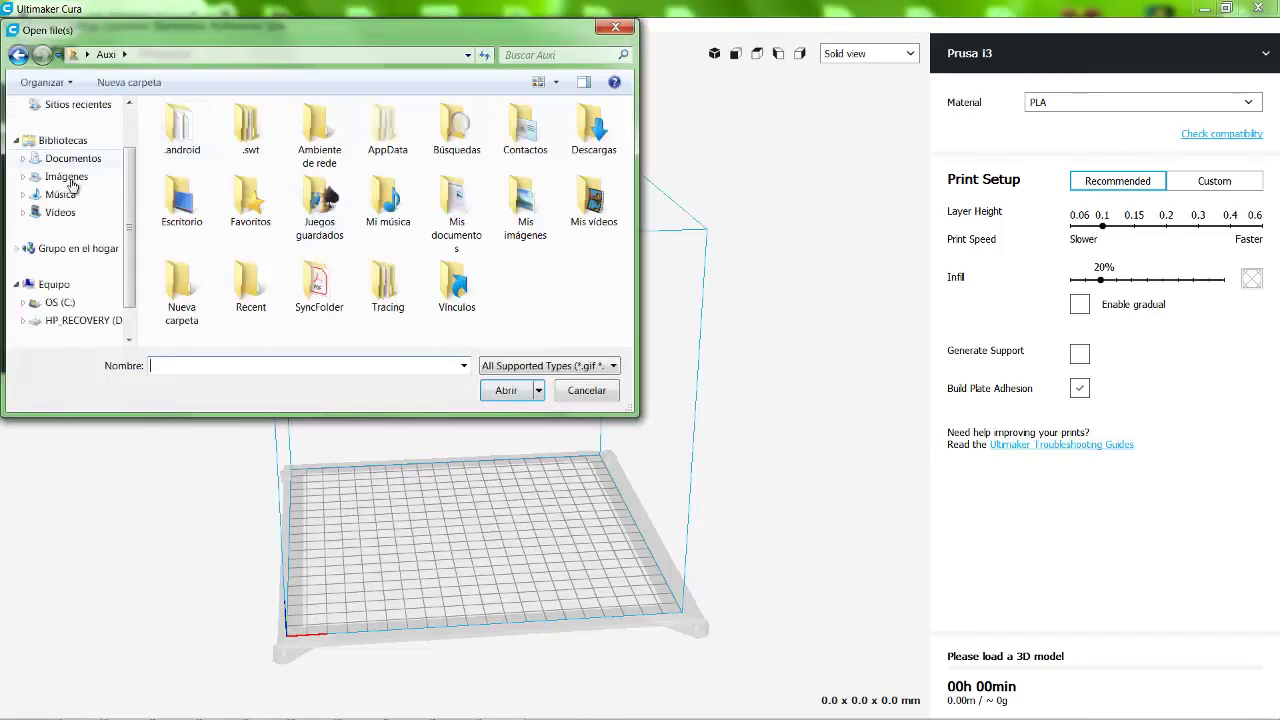
scroll(99, 136, "up", 1)
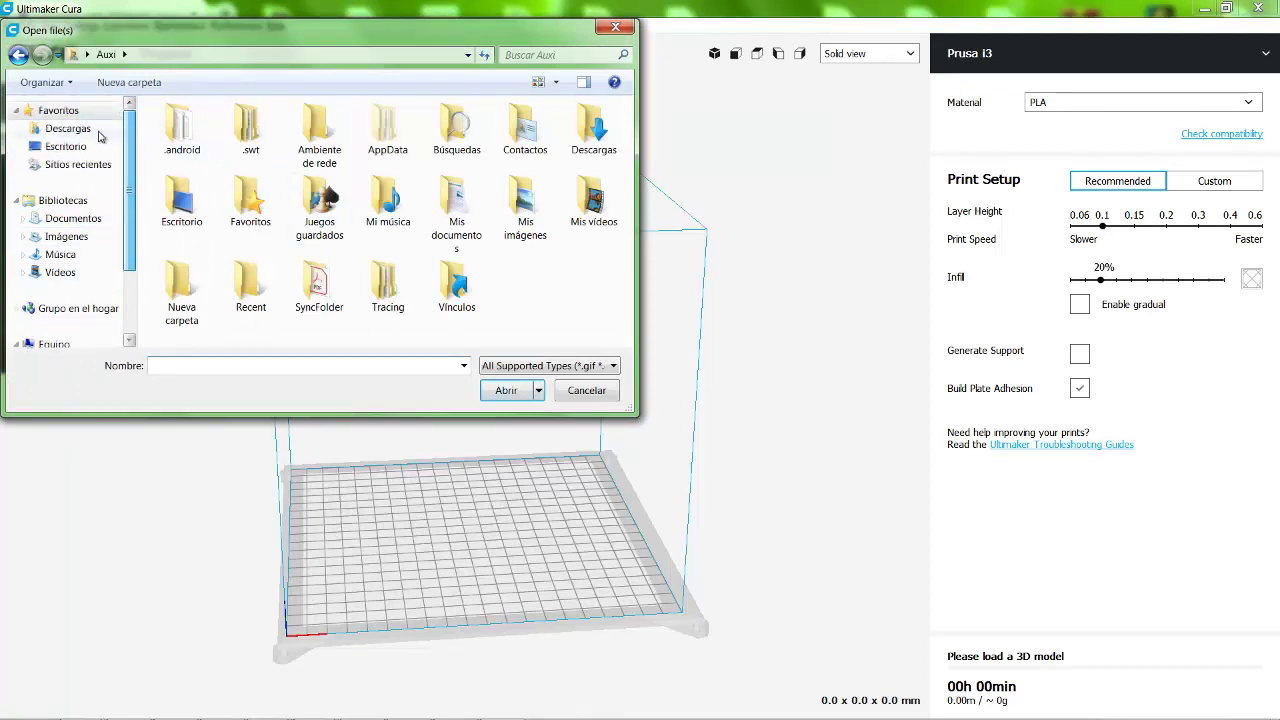
left_click(86, 148)
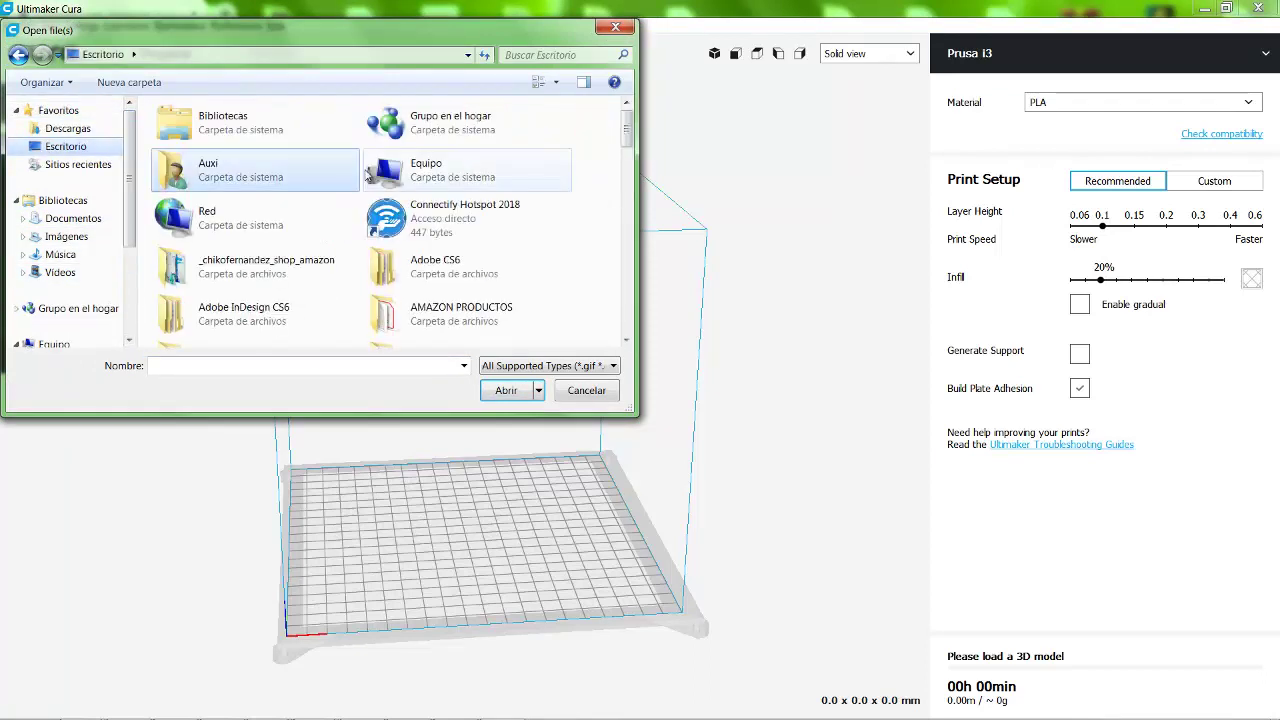
left_click(629, 163)
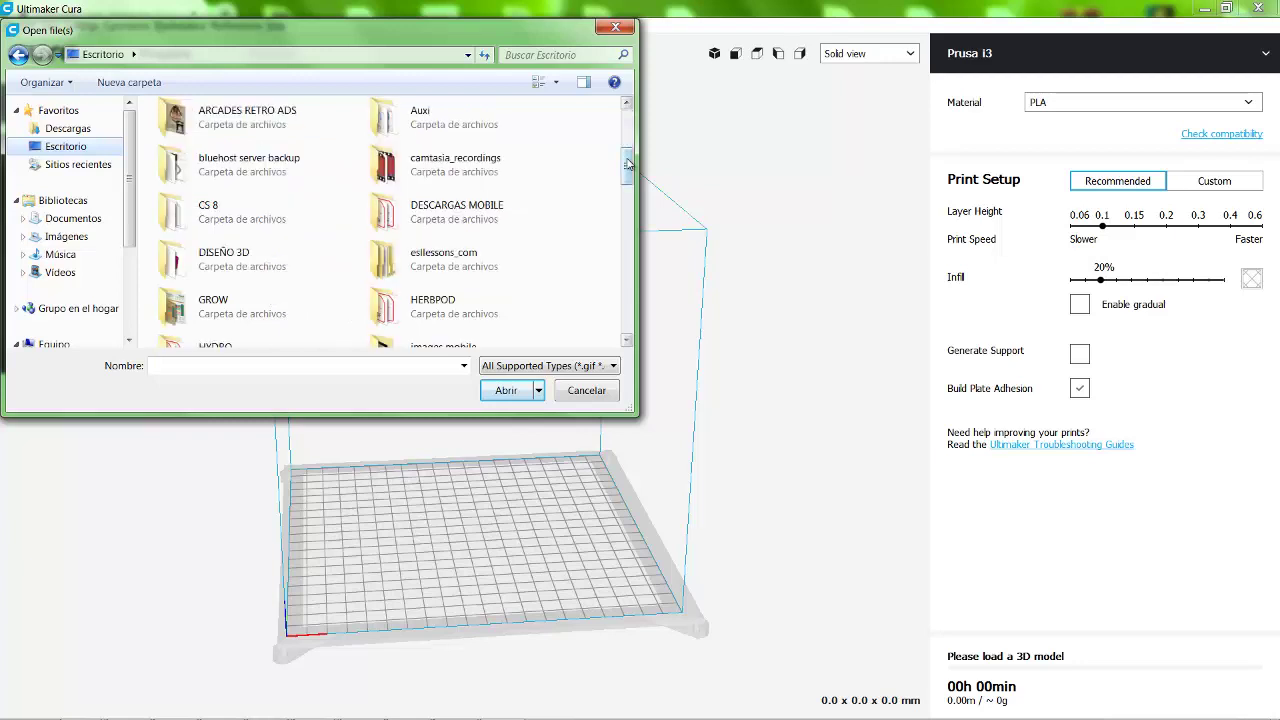
double_click(229, 245)
double_click(237, 134)
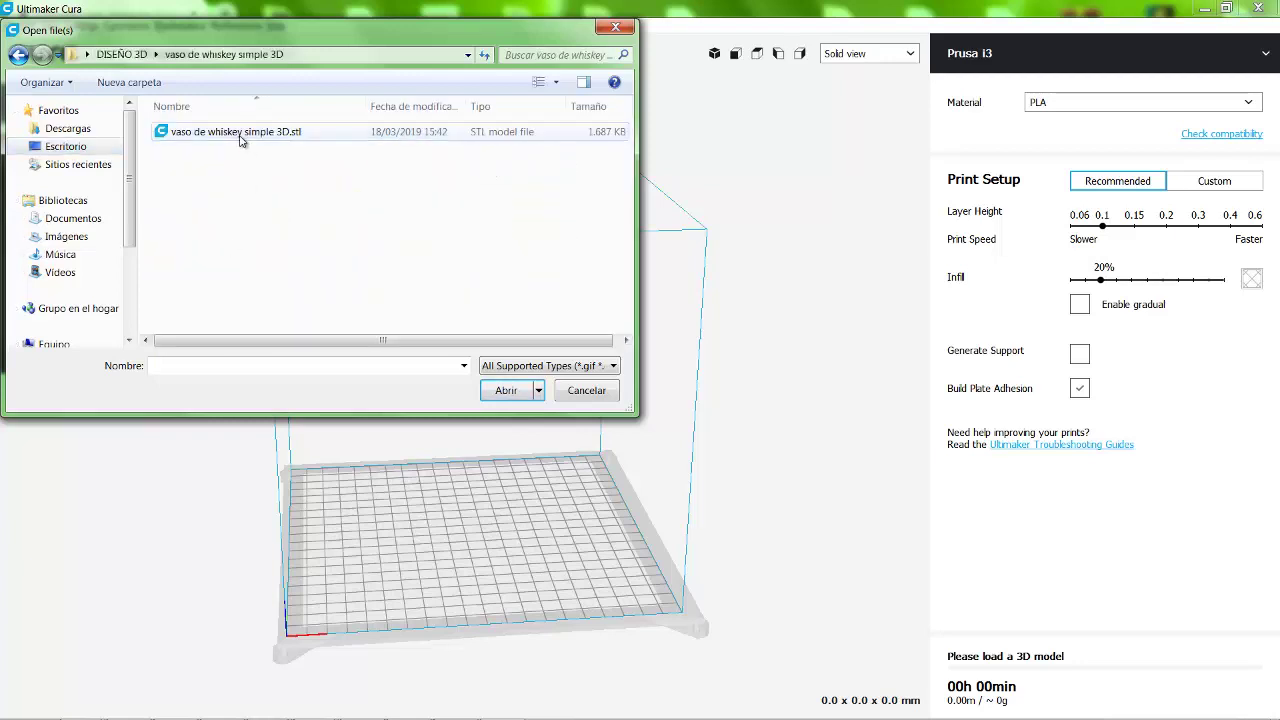
left_click(240, 140)
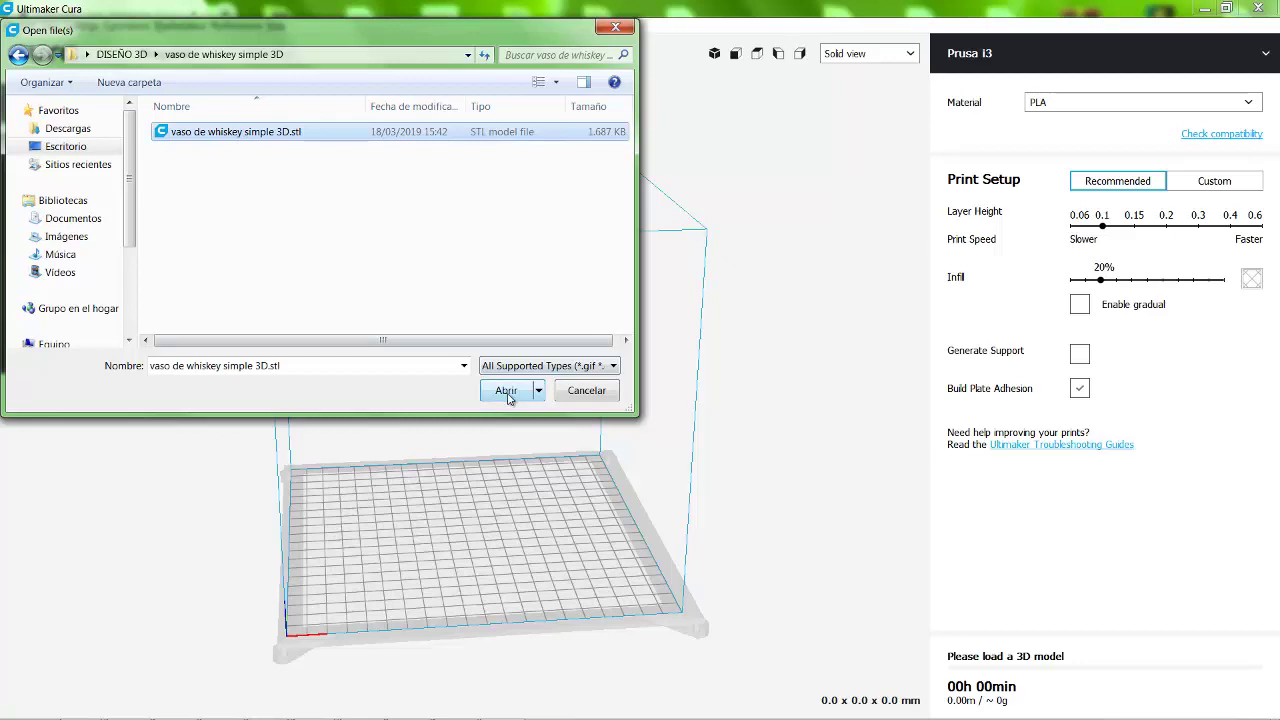
left_click(507, 391)
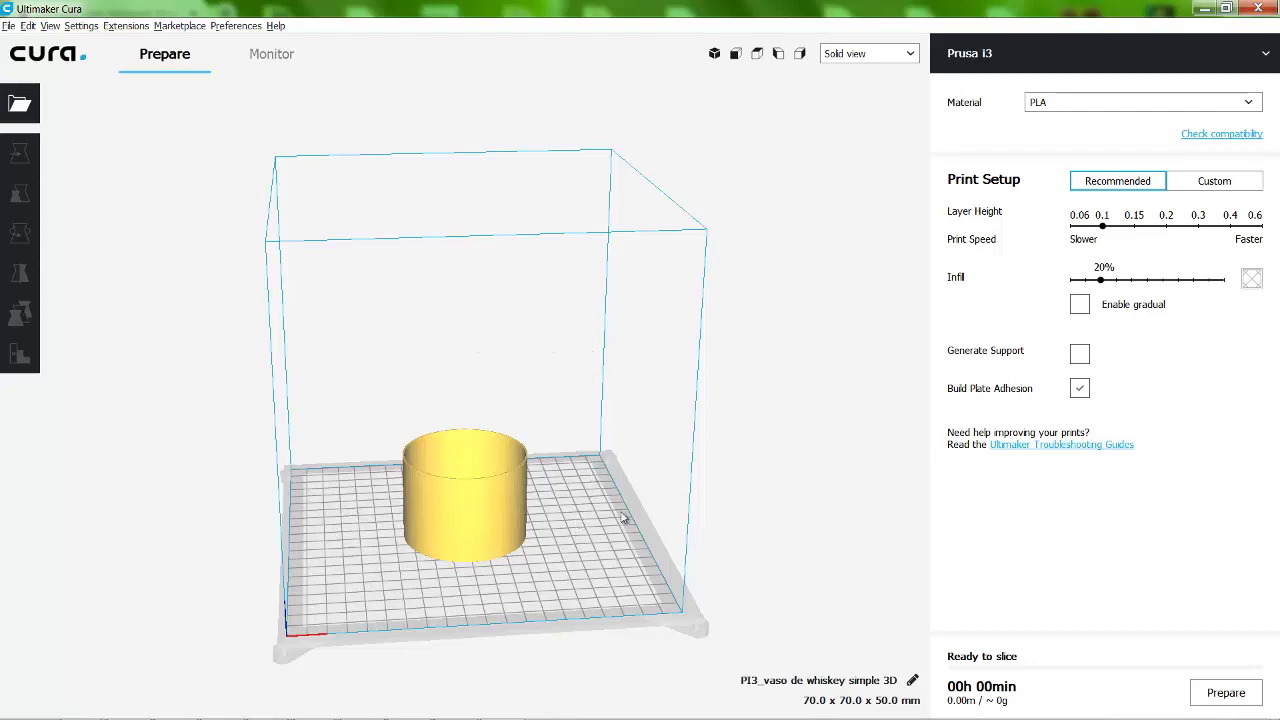
middle_click_drag(620, 517, 606, 511)
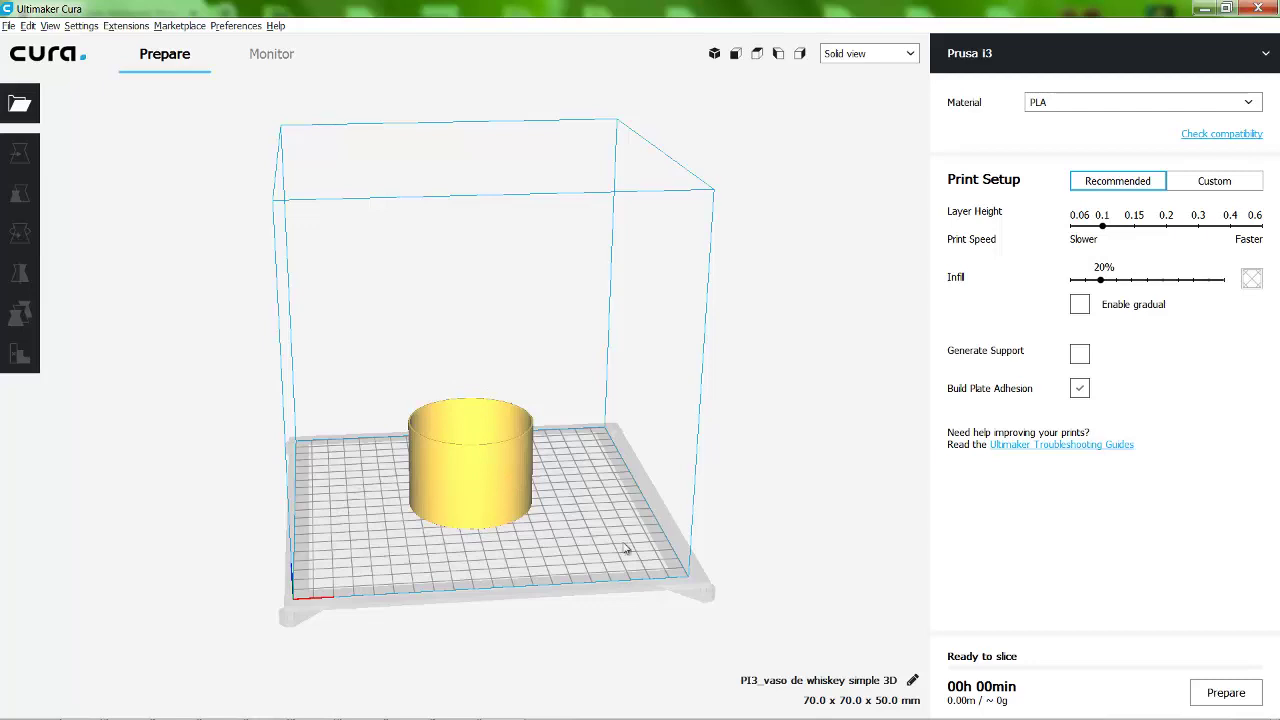
right_click_drag(749, 534, 526, 563)
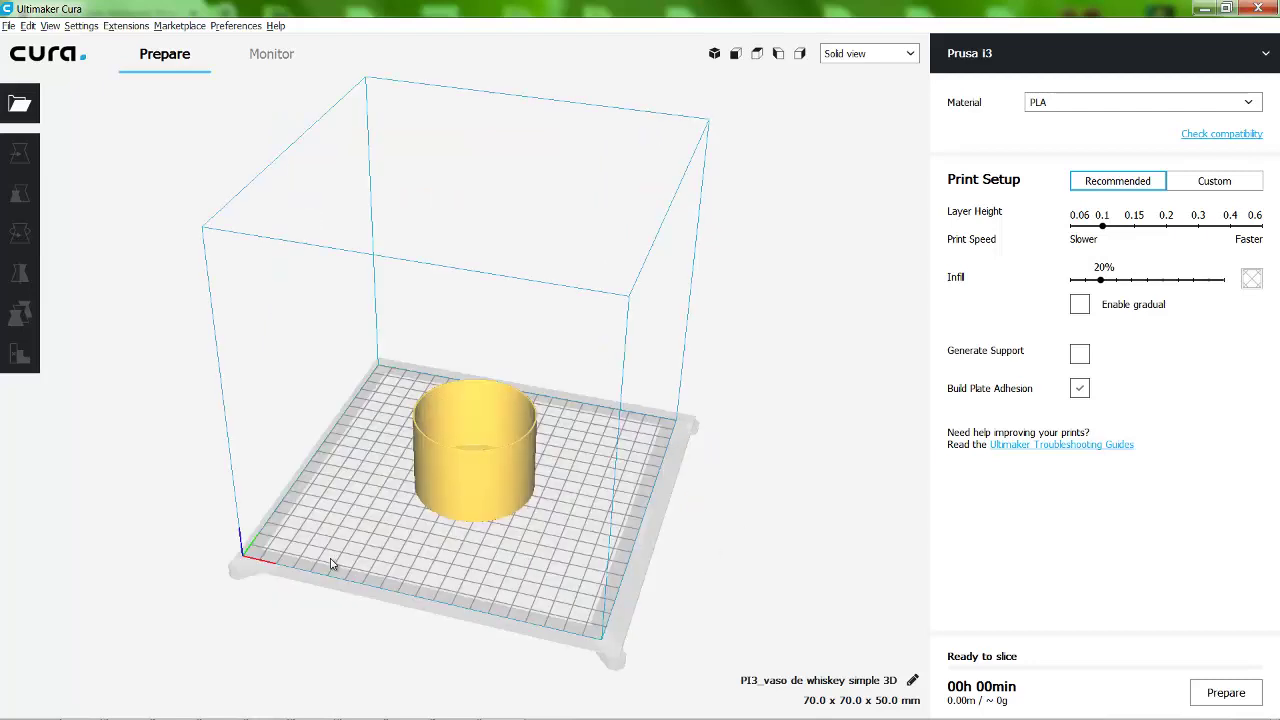
right_click_drag(332, 565, 502, 565)
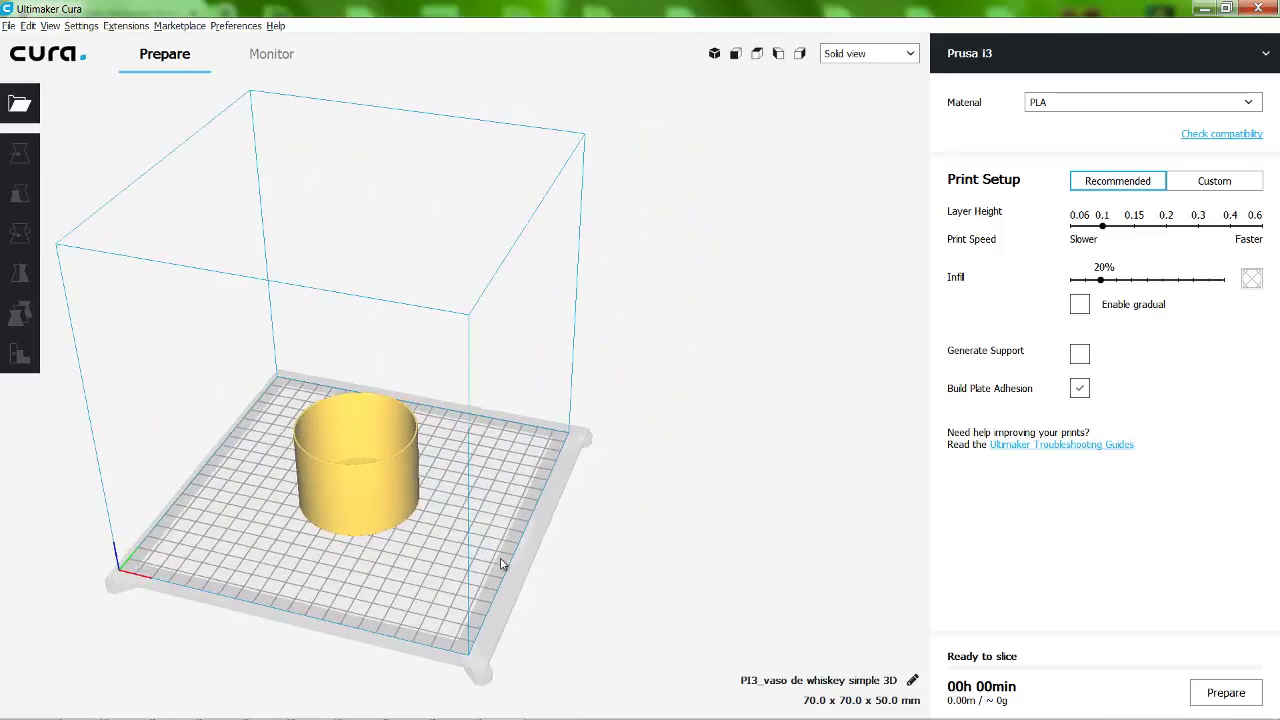
middle_click_drag(597, 557, 668, 549)
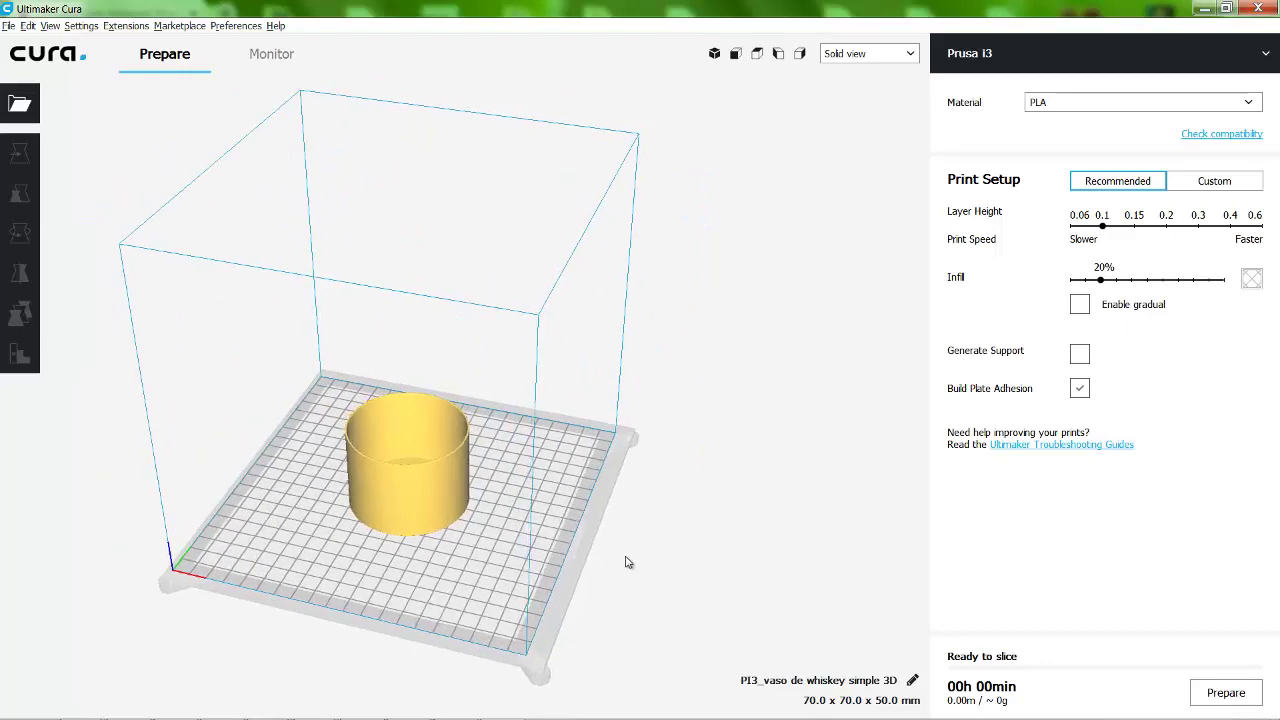
left_click(480, 380)
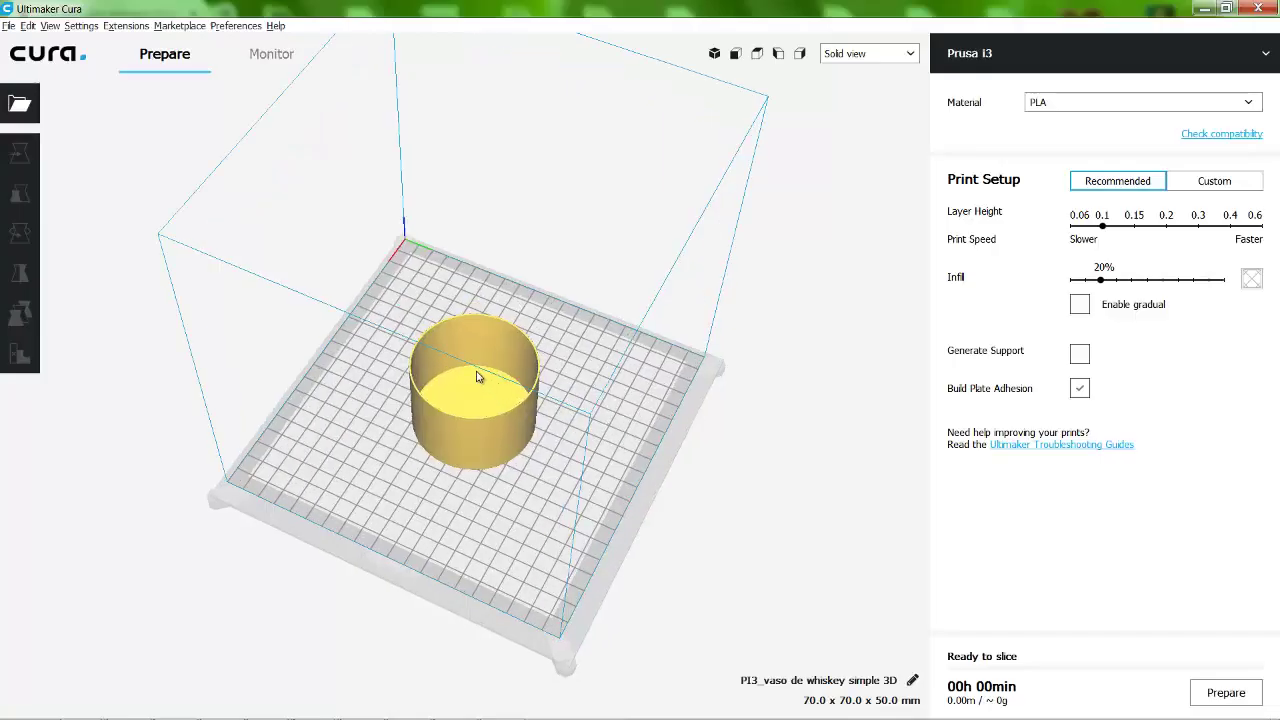
scroll(480, 382, "up", 1)
scroll(484, 388, "up", 1)
scroll(476, 392, "up", 1)
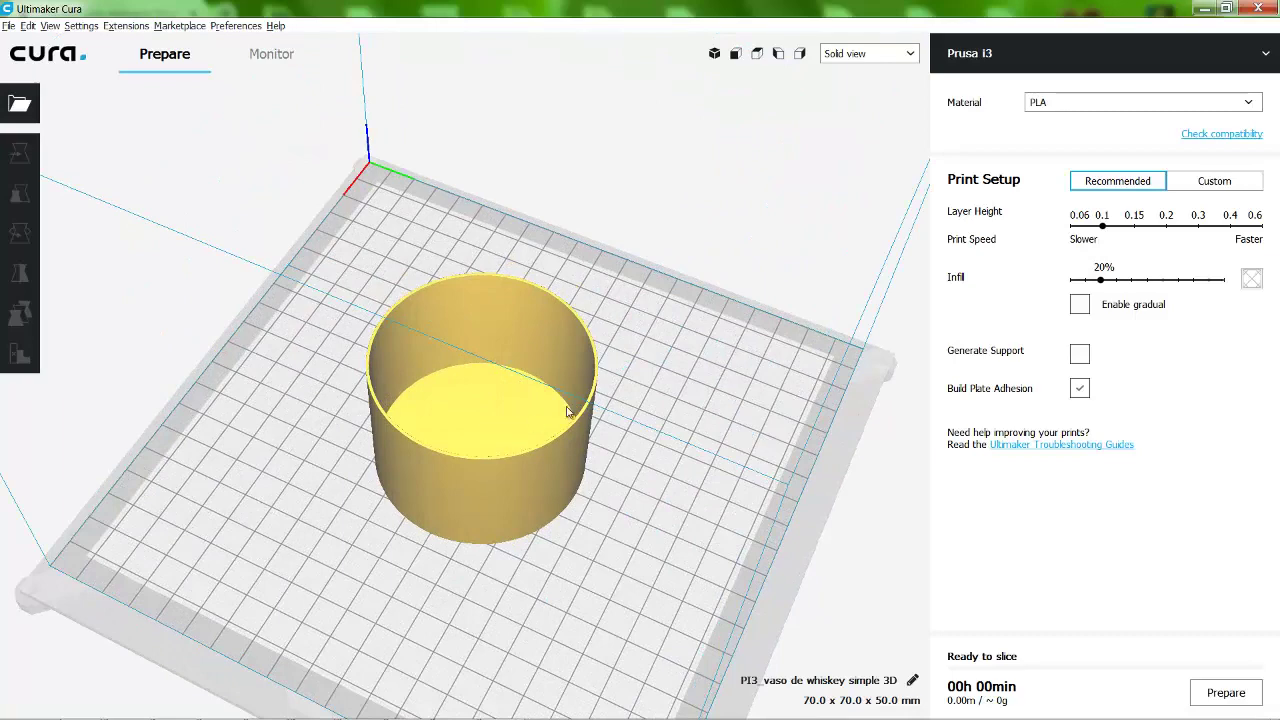
scroll(650, 394, "up", 1)
scroll(745, 380, "up", 1)
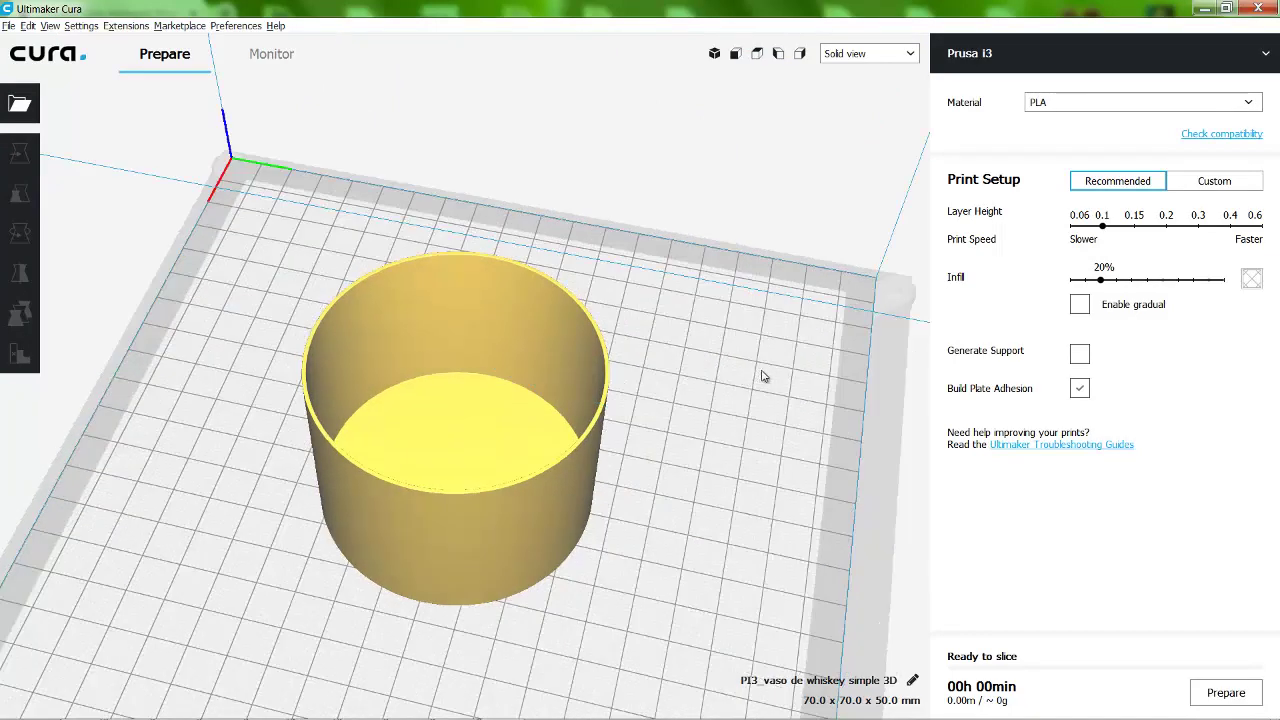
scroll(770, 368, "up", 1)
scroll(790, 345, "up", 1)
scroll(752, 370, "up", 1)
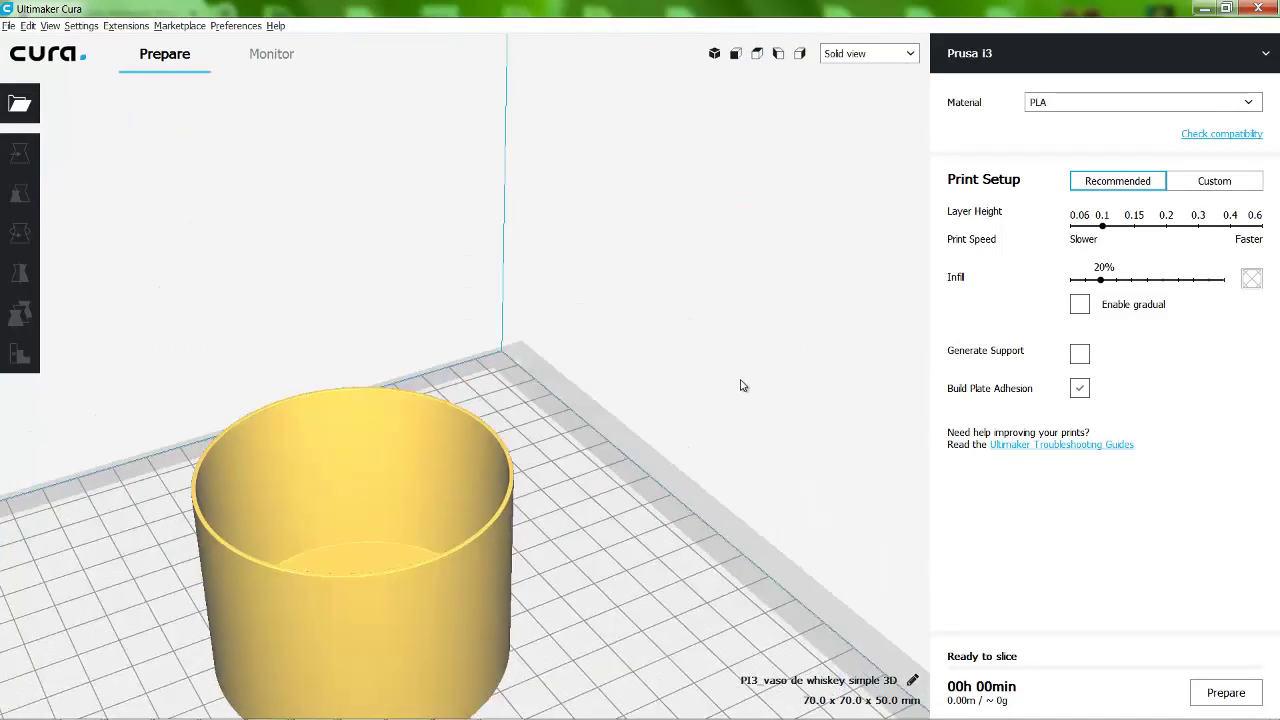
scroll(742, 385, "down", 1)
scroll(743, 384, "down", 1)
scroll(729, 394, "down", 1)
scroll(677, 457, "down", 1)
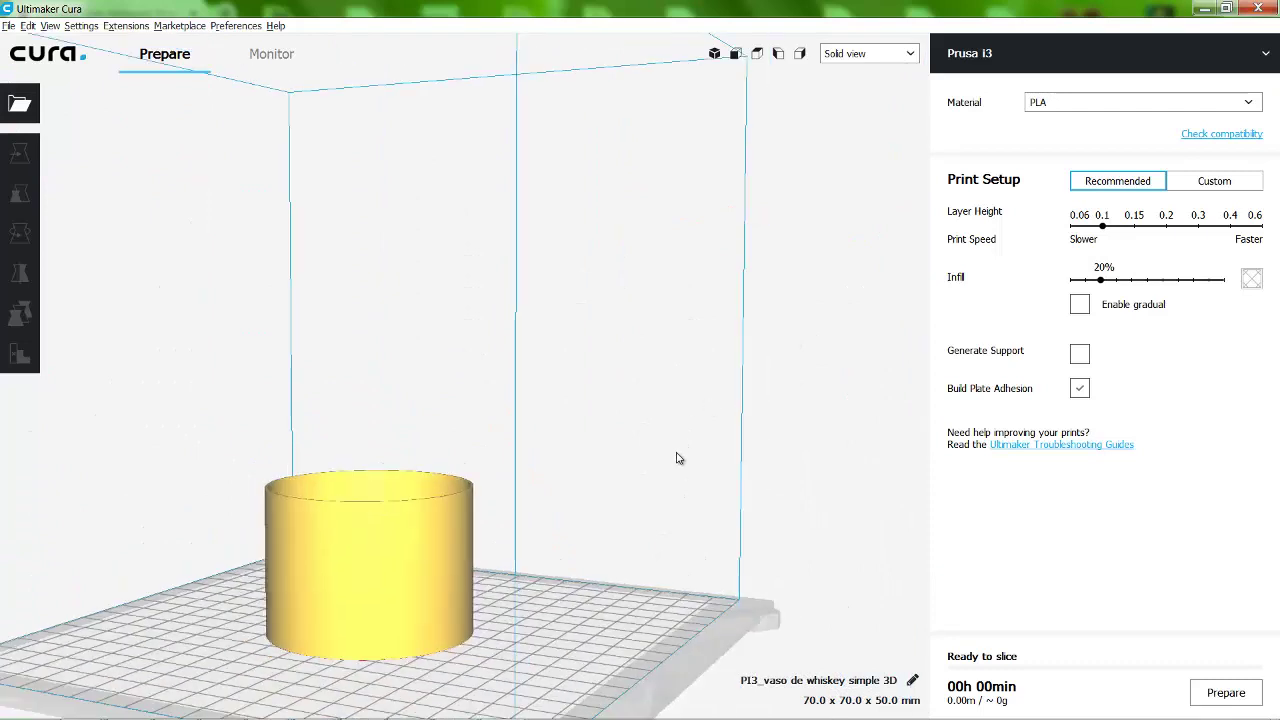
scroll(677, 457, "down", 1)
scroll(677, 457, "down", 1)
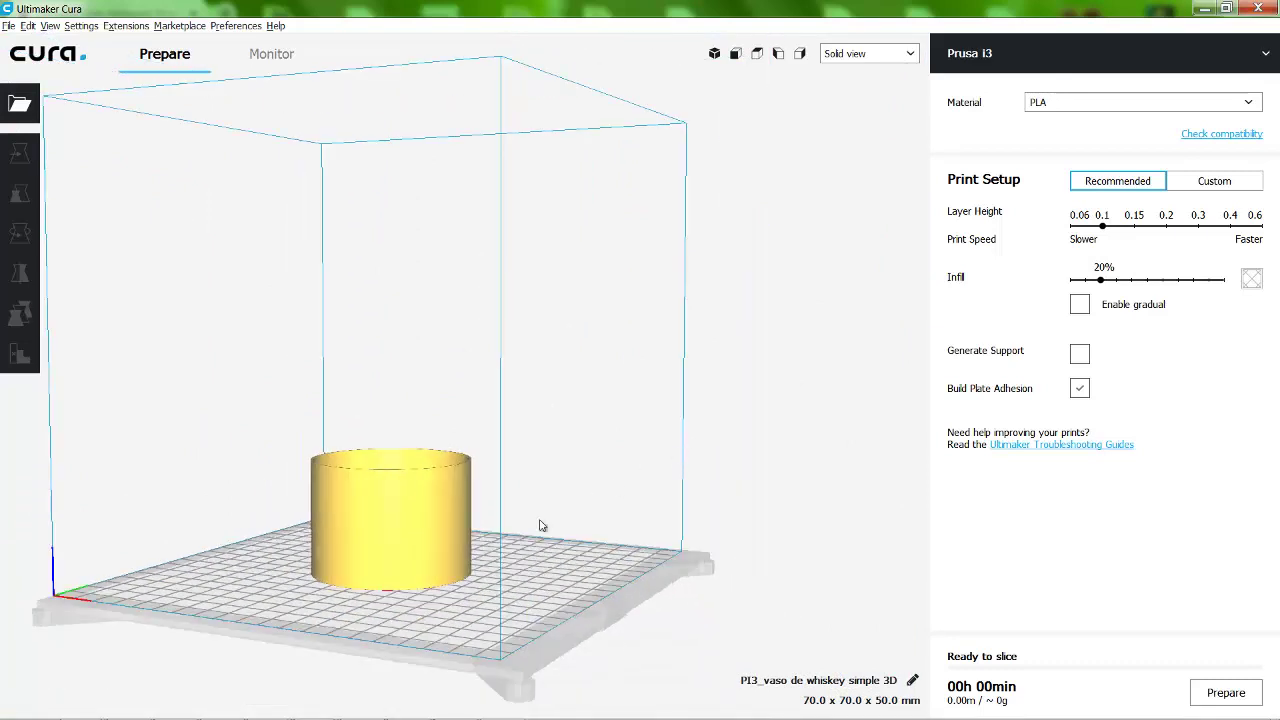
scroll(410, 530, "down", 1)
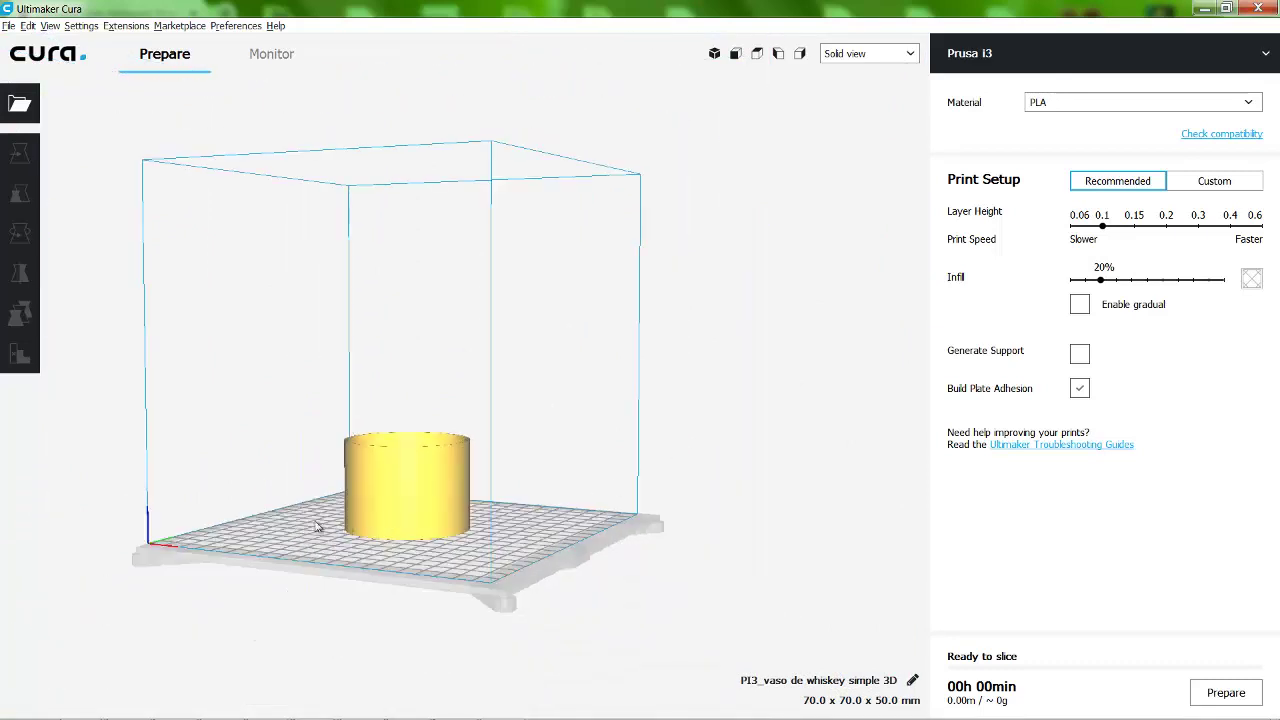
key("Up")
key("Up")
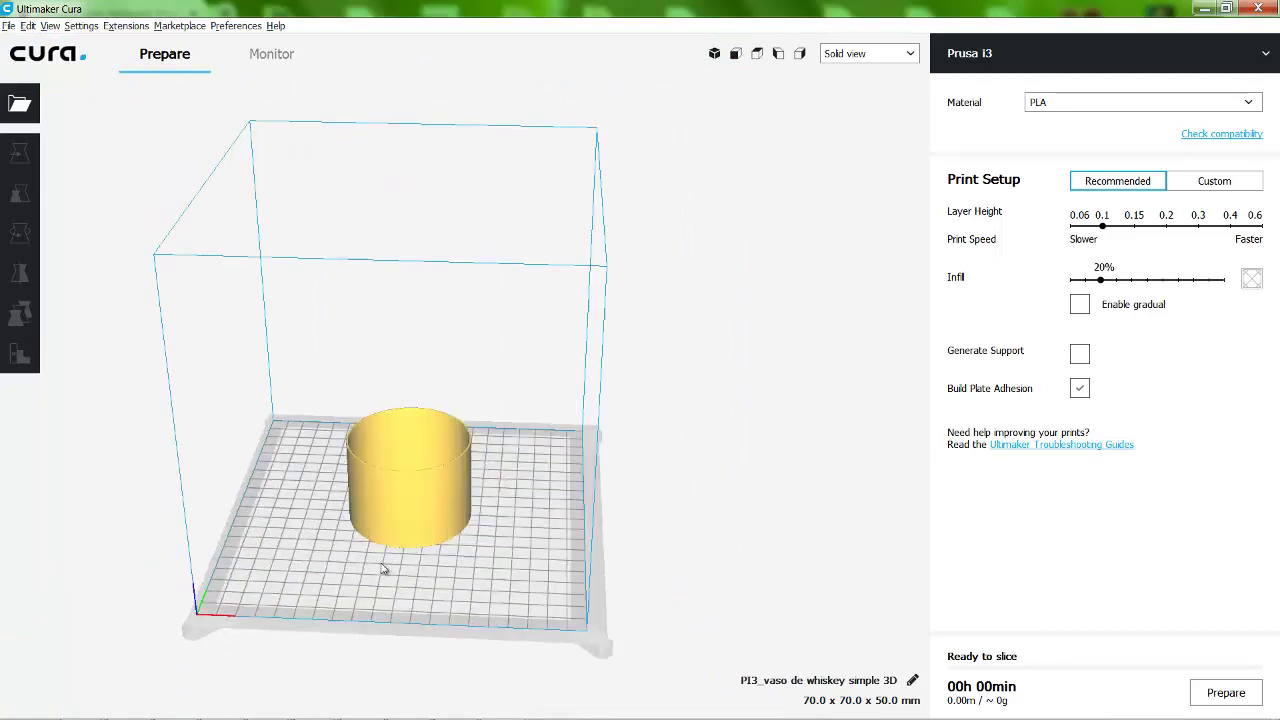
key("Right")
key("Right")
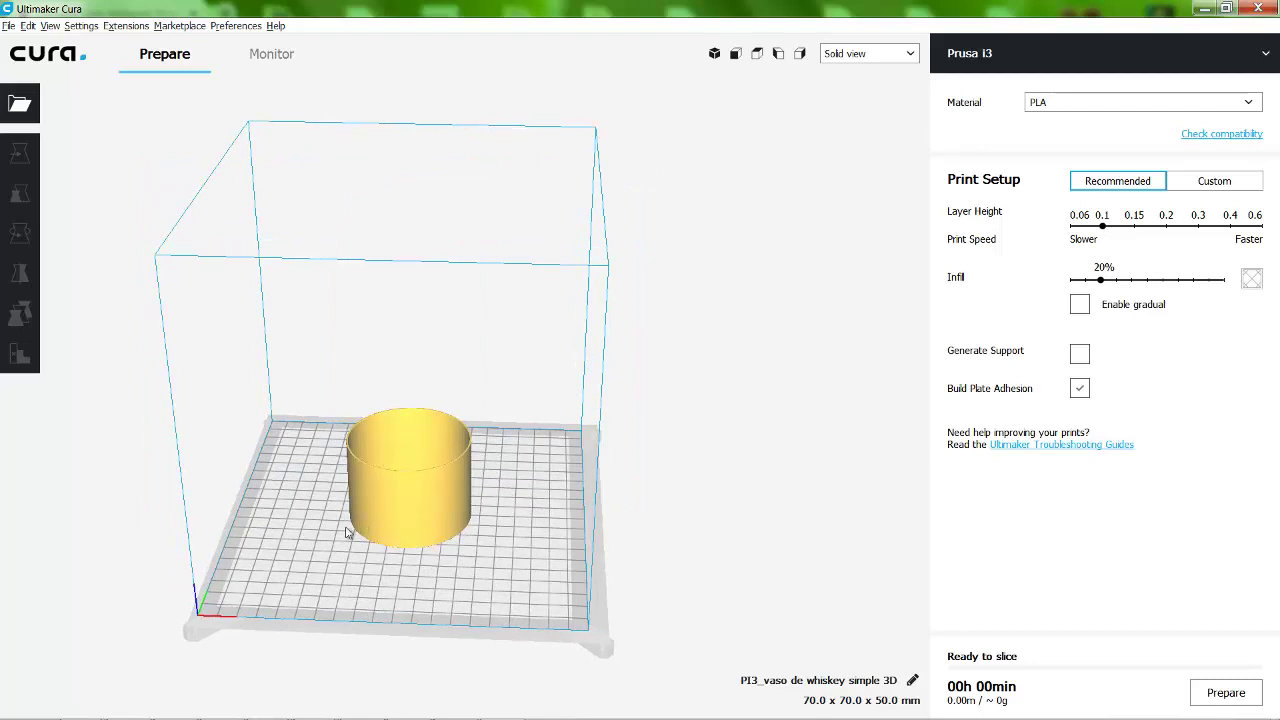
key("ctrl+a")
Drag the whiskey glass to about X -56, Y 54 near the front-left corner, then deselect it.
left_click_drag(404, 505, 290, 554)
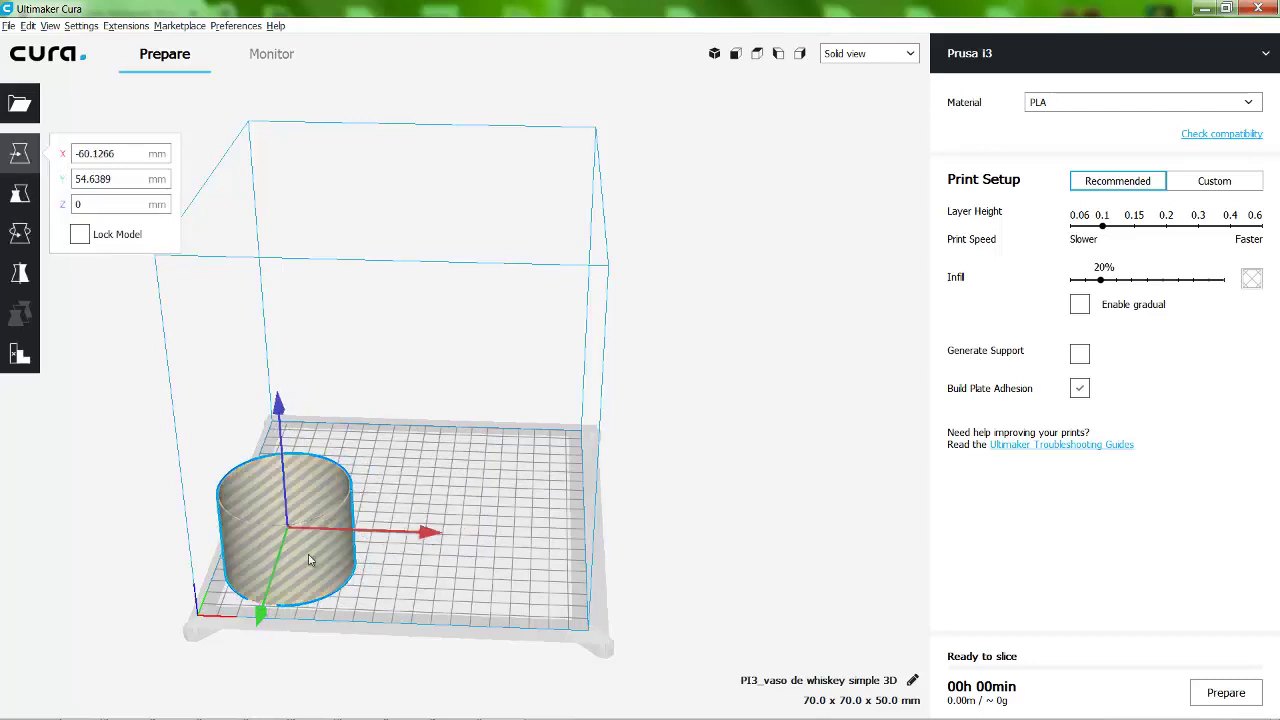
left_click_drag(309, 560, 309, 560)
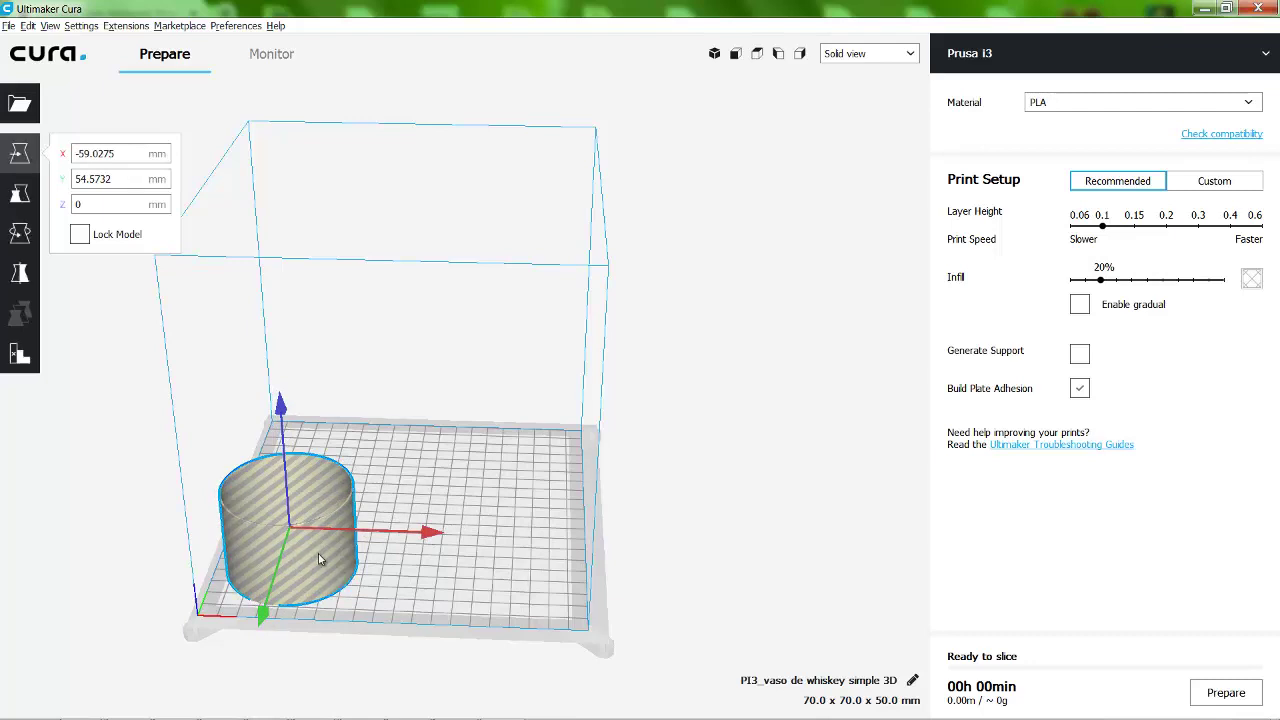
left_click_drag(319, 559, 320, 559)
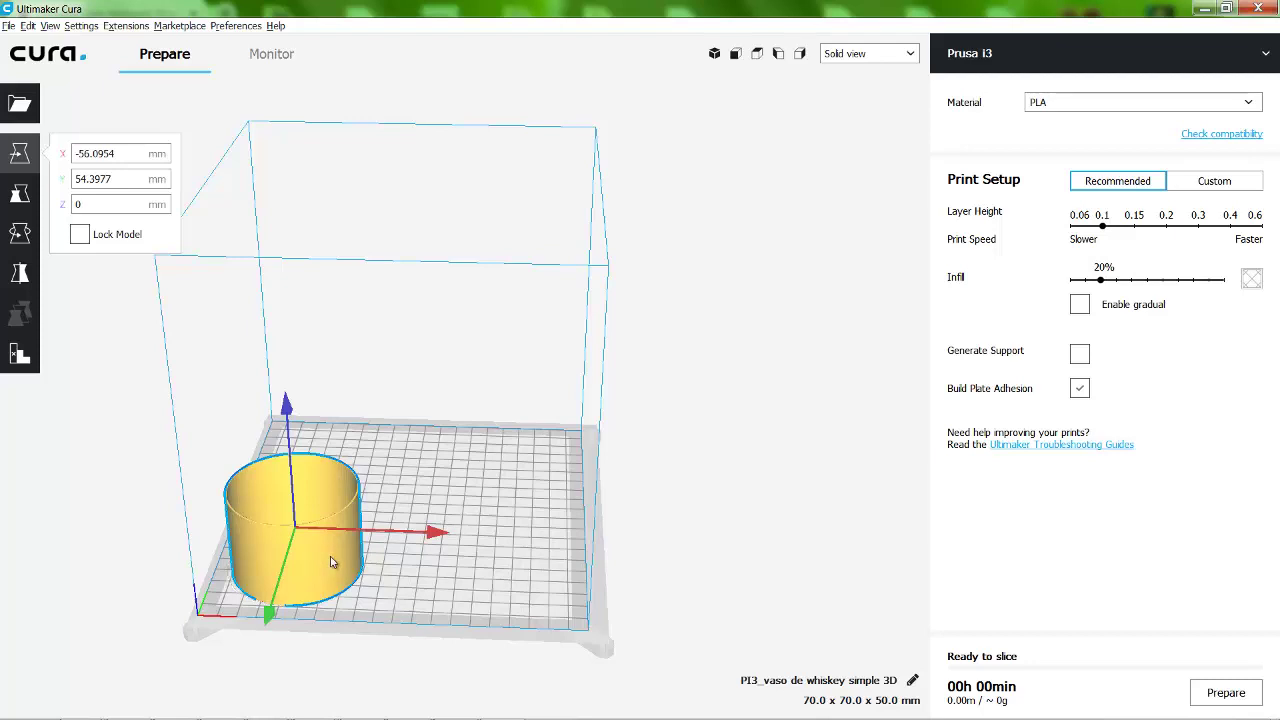
left_click(140, 548)
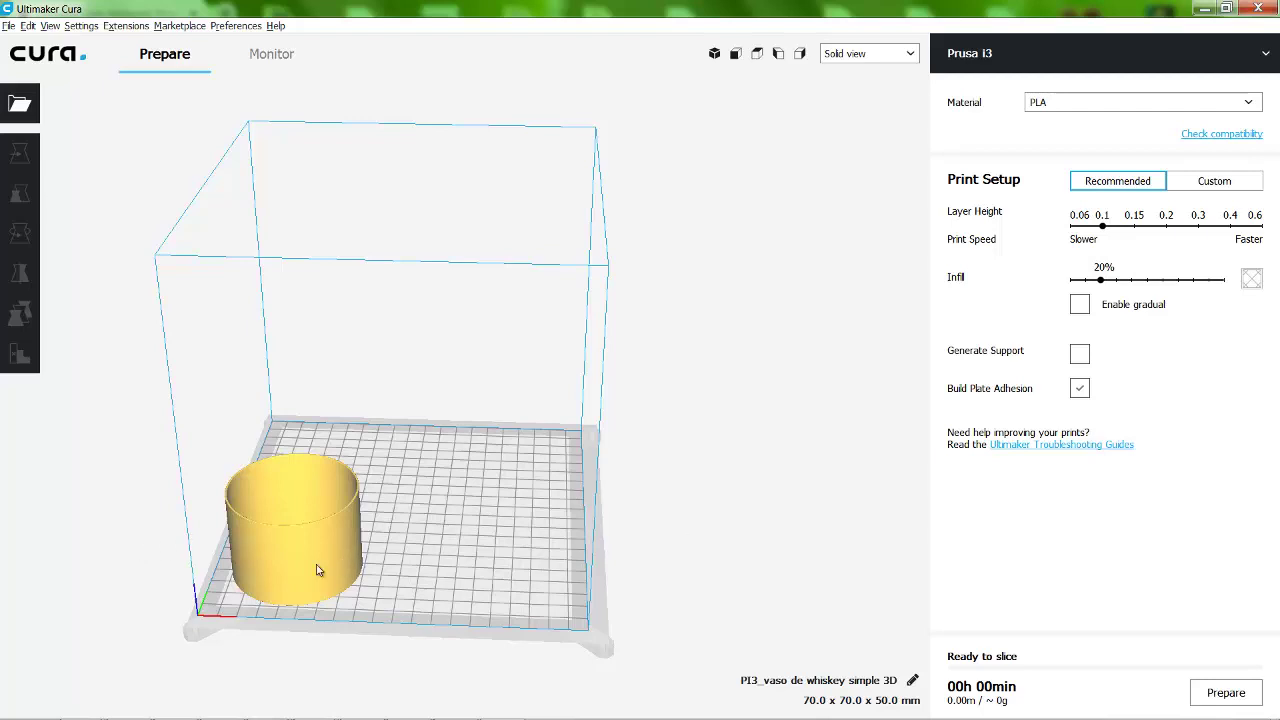
Zoom in and out of the build volume around the whiskey glass.
scroll(334, 557, "up", 2)
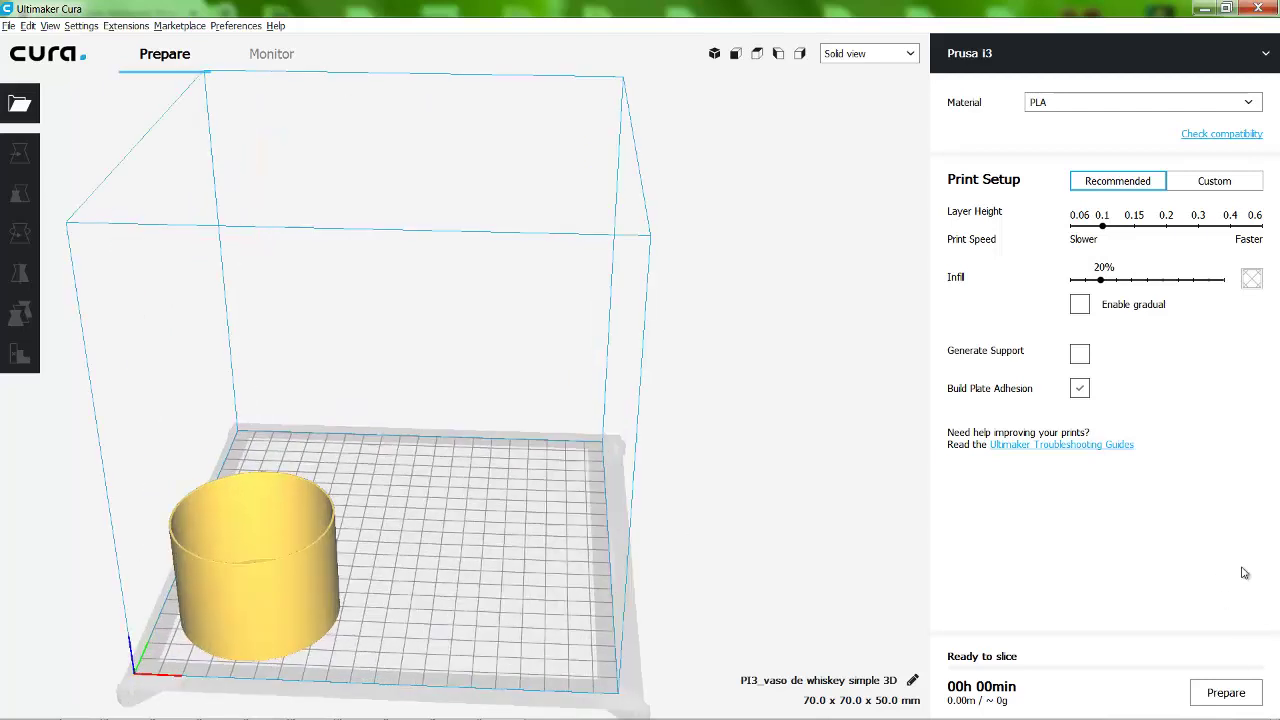
scroll(358, 400, "up", 2)
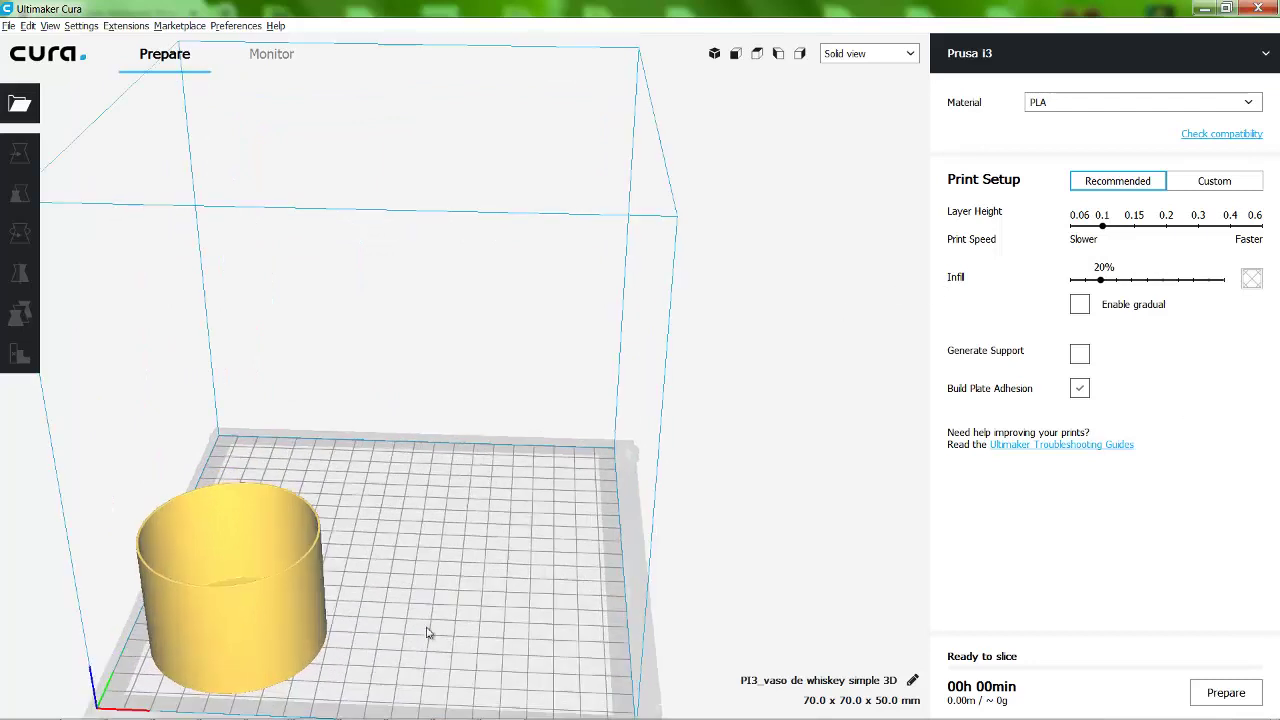
scroll(336, 580, "down", 1)
scroll(340, 569, "down", 1)
scroll(340, 569, "down", 1)
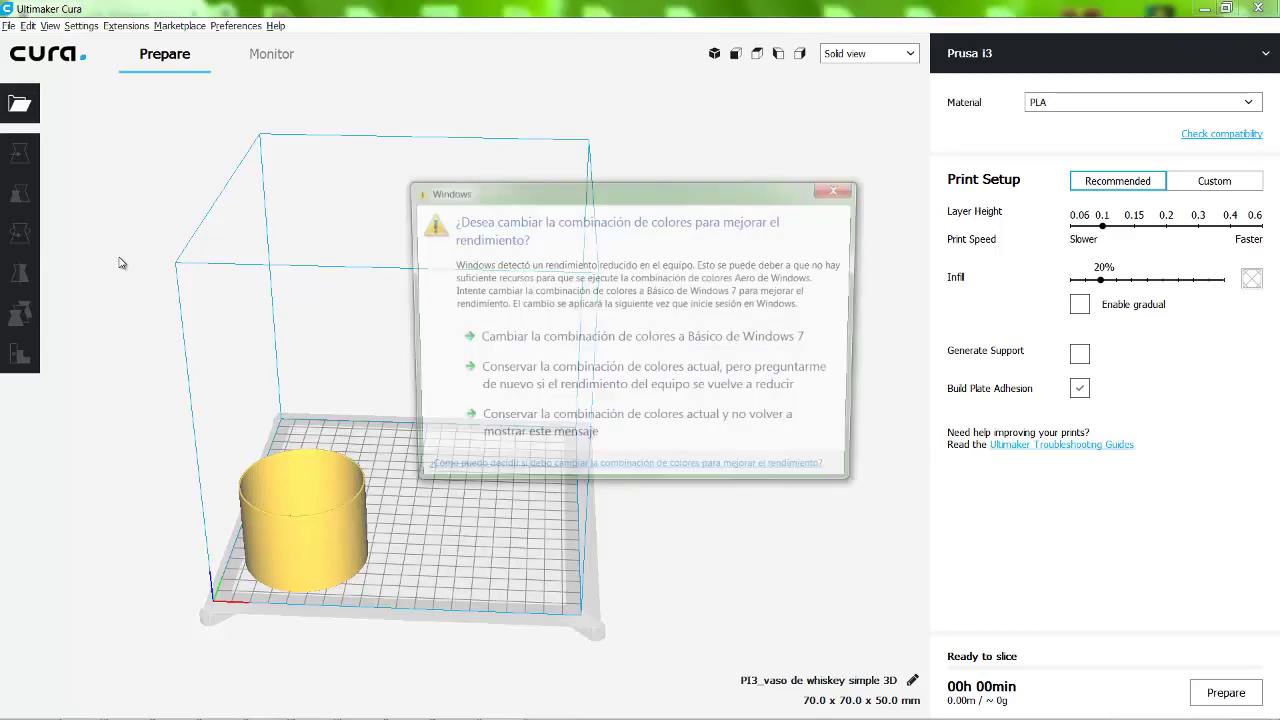
Close the Windows colour-scheme prompt covering the build plate and cylinder in Cura.
left_click(849, 190)
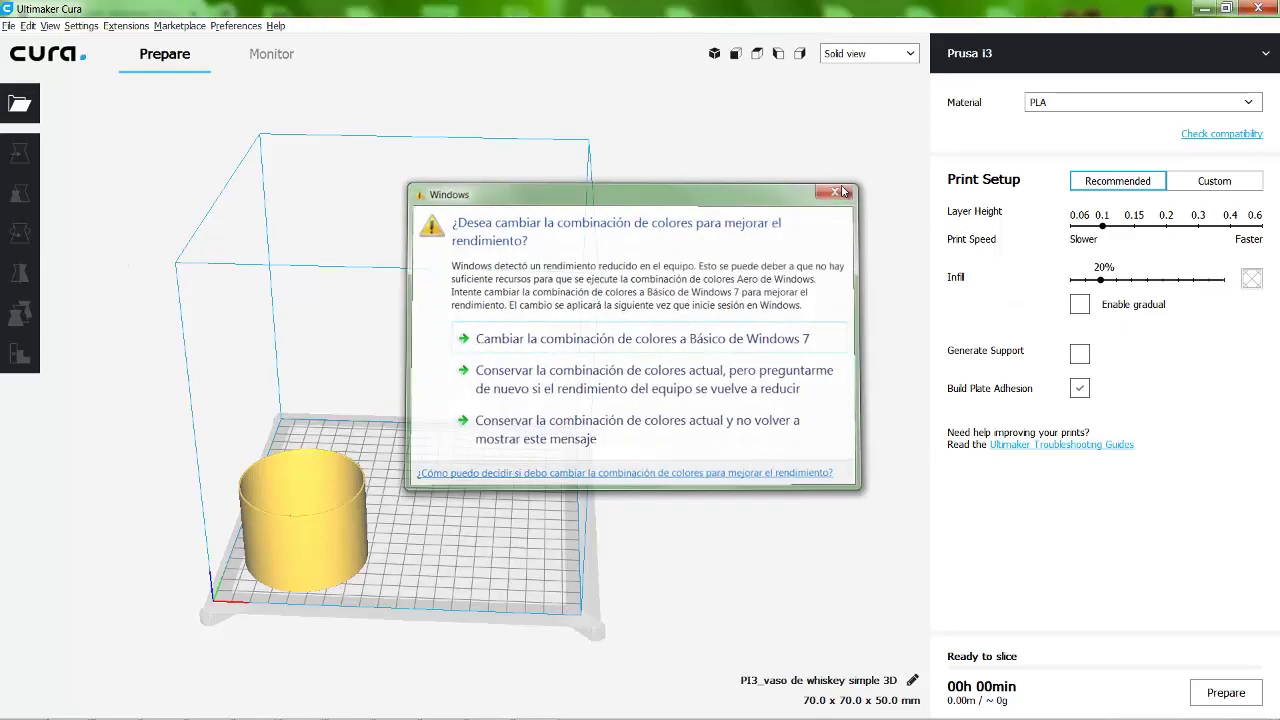